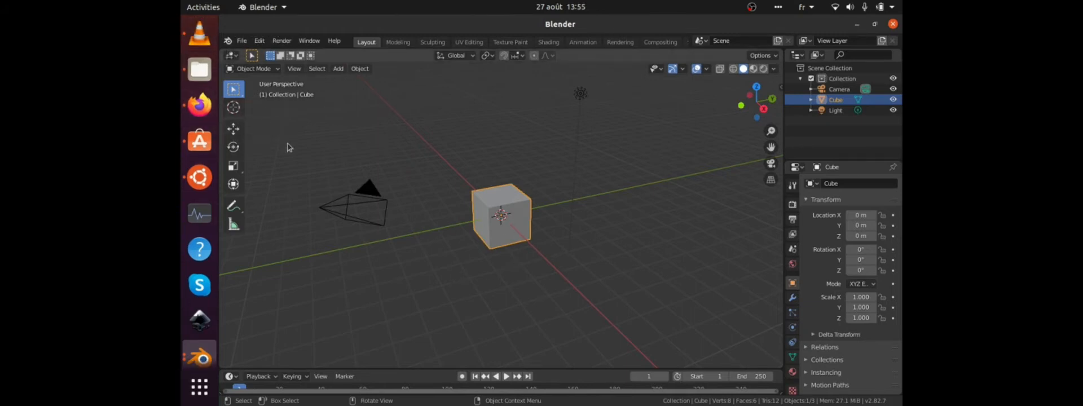
left_click(194, 35)
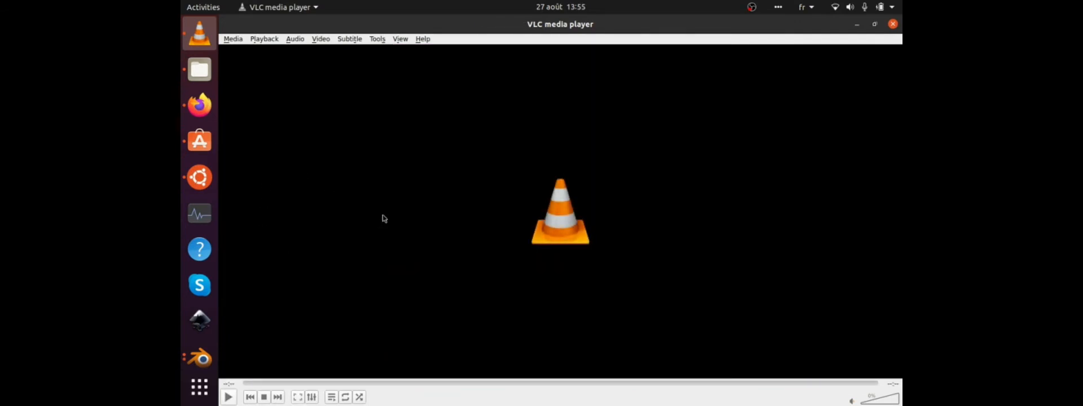
scroll(200, 226, "down", 5)
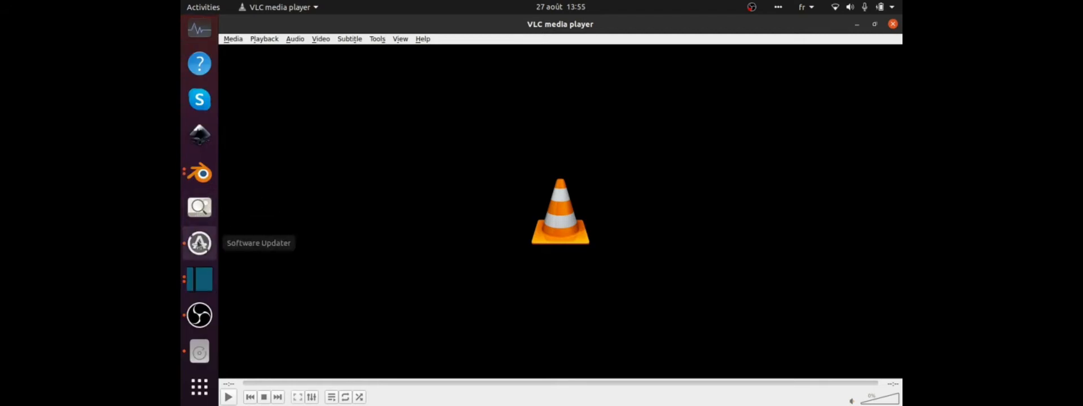
left_click(196, 177)
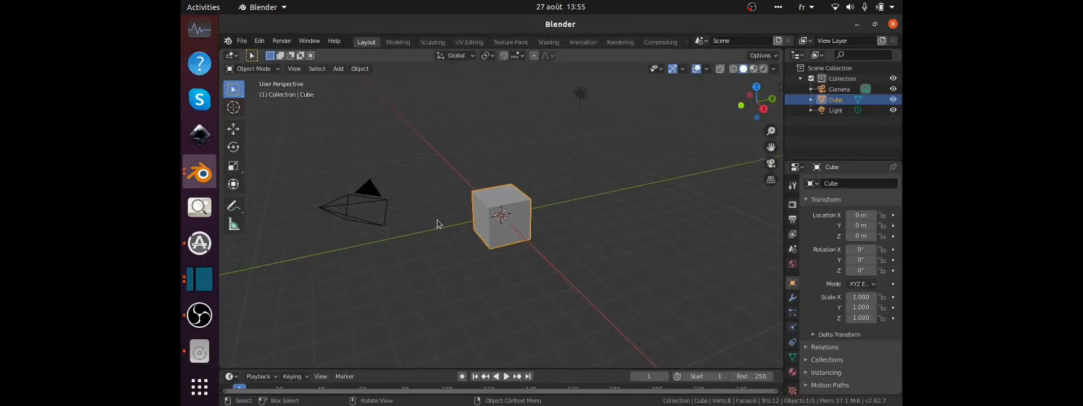
Delete the default cube and add a plane mesh at the origin, scaled up uniformly to about 12.2.
middle_click_drag(430, 230, 378, 229)
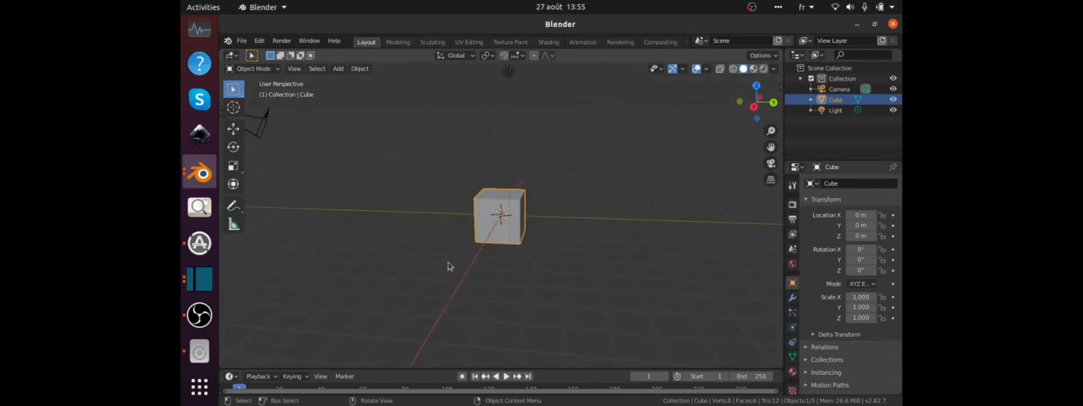
key("Delete")
key("shift+a")
mouse_move(410, 201)
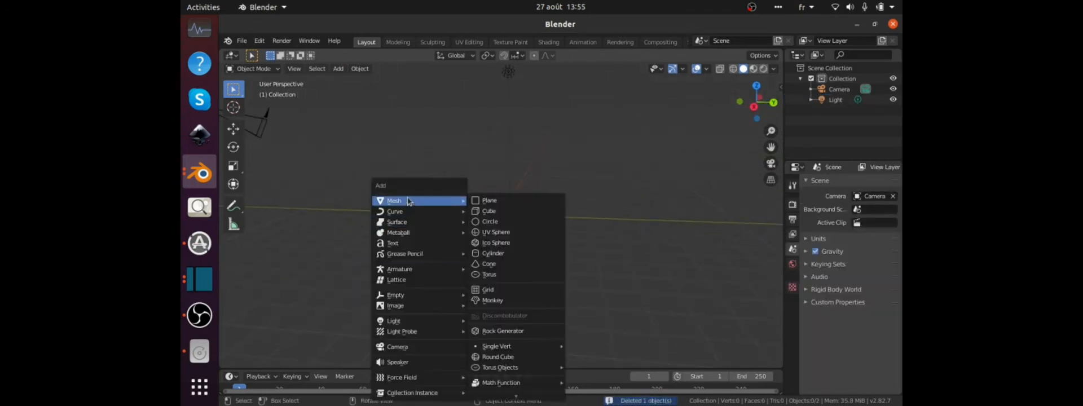
left_click(490, 200)
key("s")
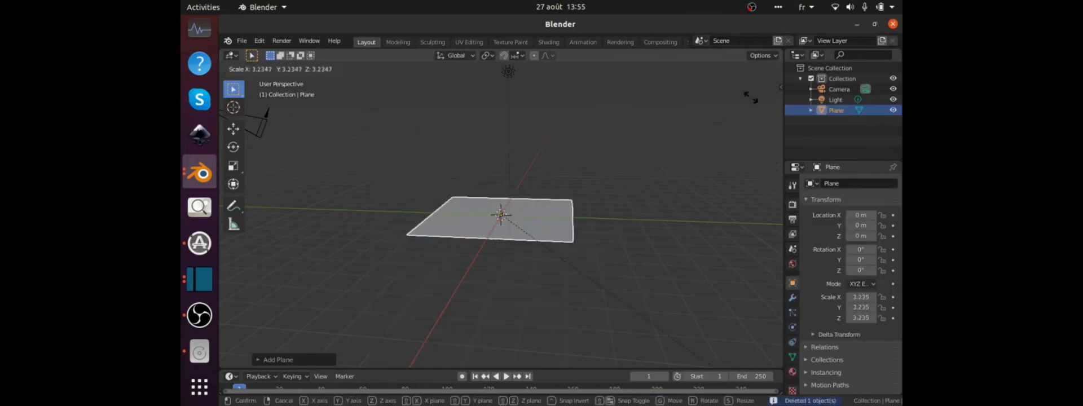
left_click(317, 319)
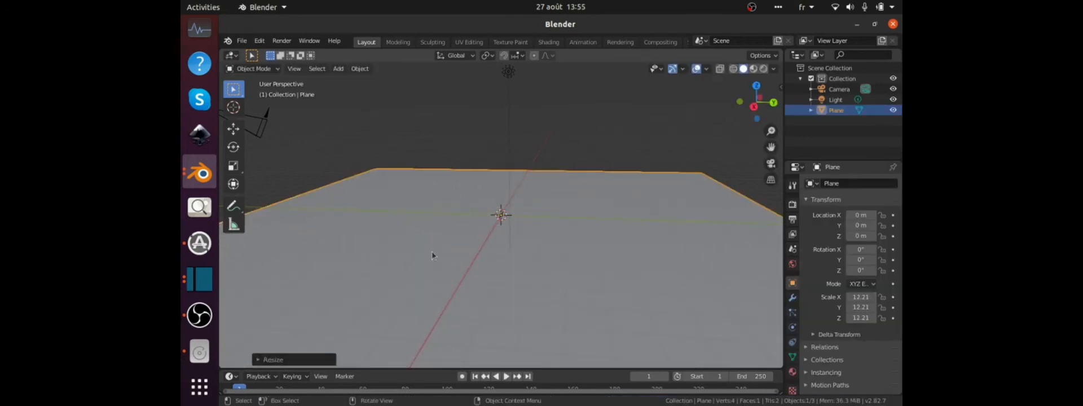
Enable Collision physics on the large ground plane.
middle_click_drag(433, 253, 623, 257)
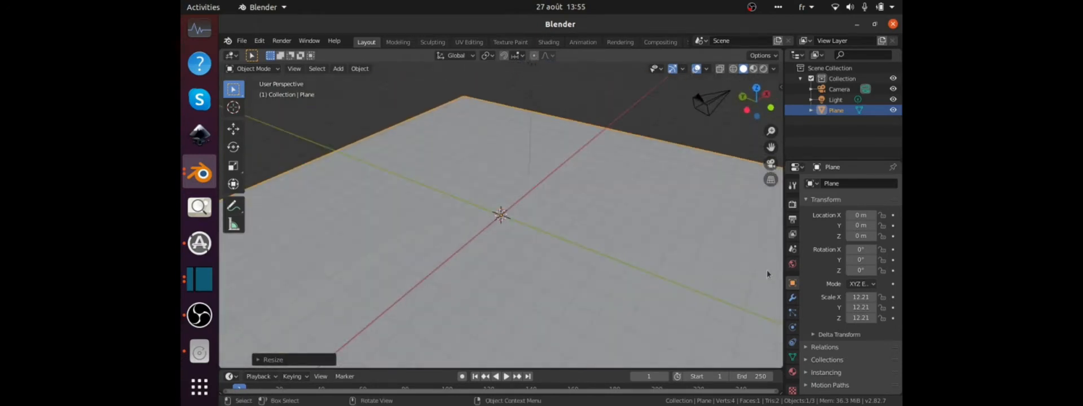
left_click(792, 329)
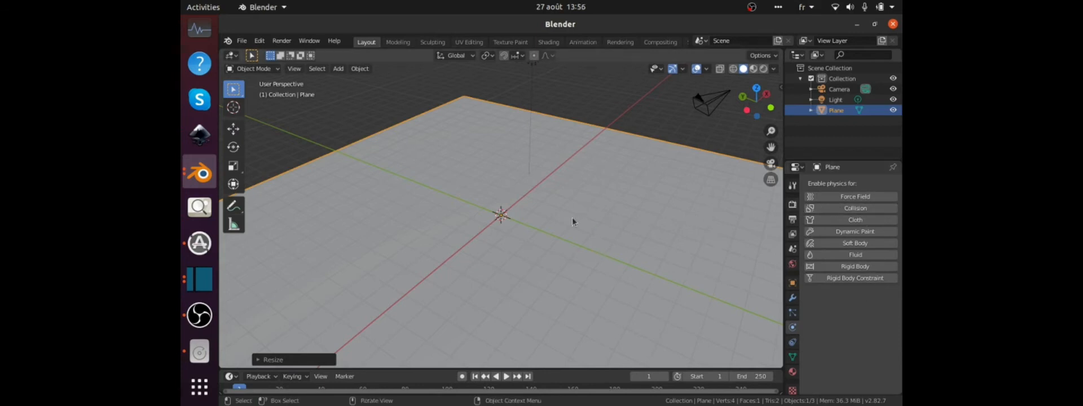
left_click(827, 208)
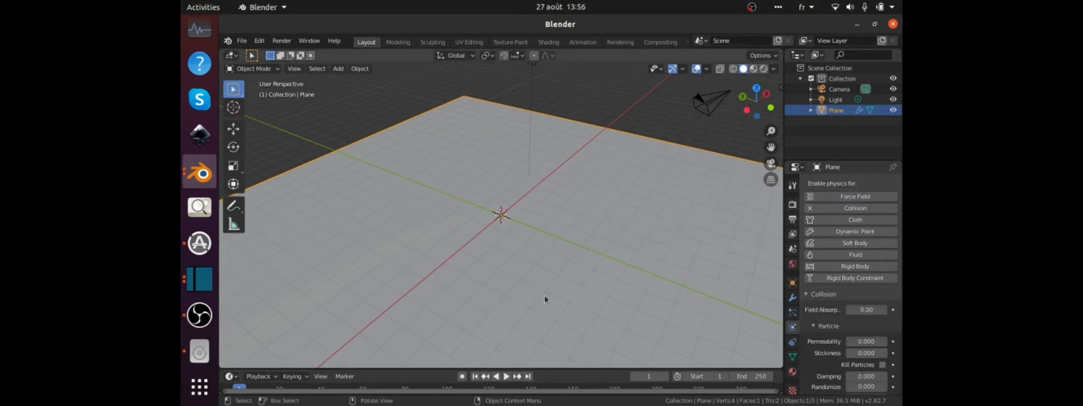
Add a second plane and raise it about 2.5 m along Z above the ground plane.
middle_click_drag(543, 296, 564, 281)
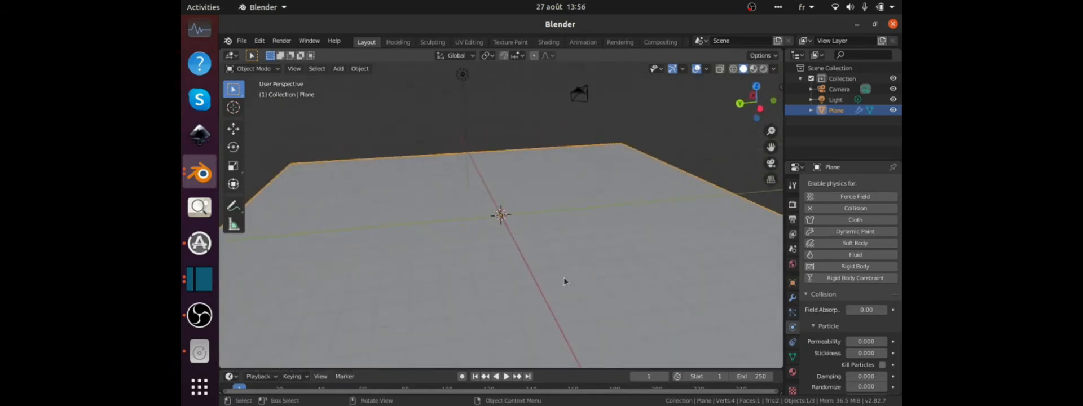
key("shift+a")
mouse_move(511, 202)
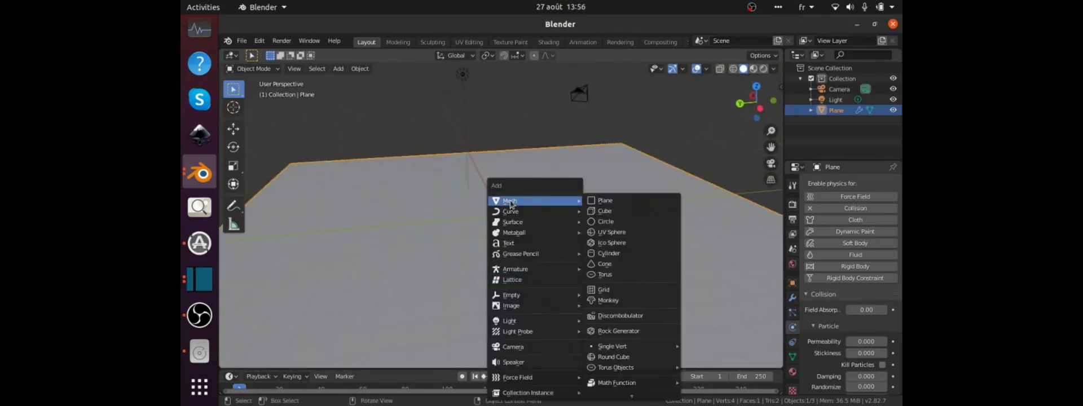
left_click(625, 202)
key("g")
key("z")
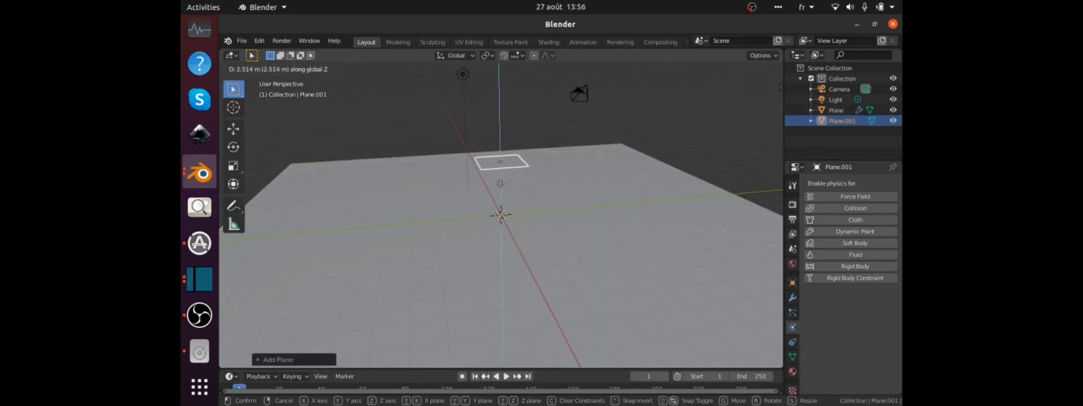
left_click(500, 172)
Subdivide the raised plane in Edit Mode with 10 cuts.
key("KP_Decimal")
middle_click_drag(501, 173, 620, 184)
key("Tab")
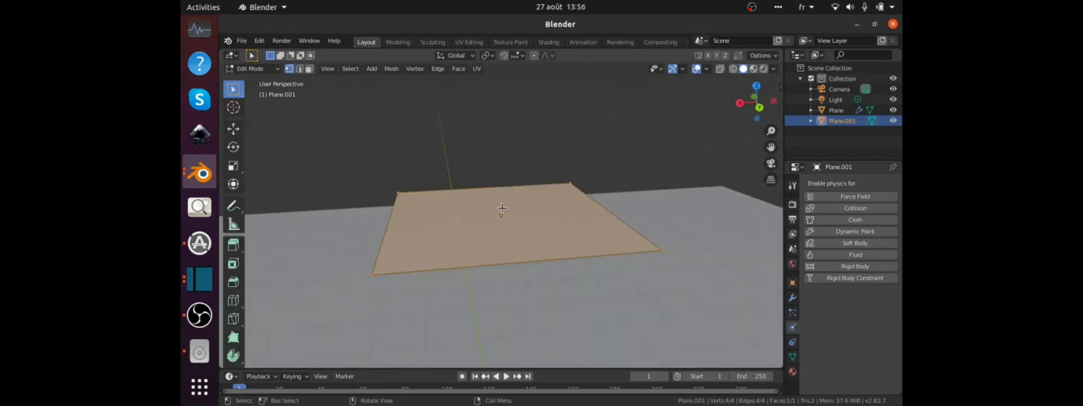
middle_click_drag(502, 209, 554, 216)
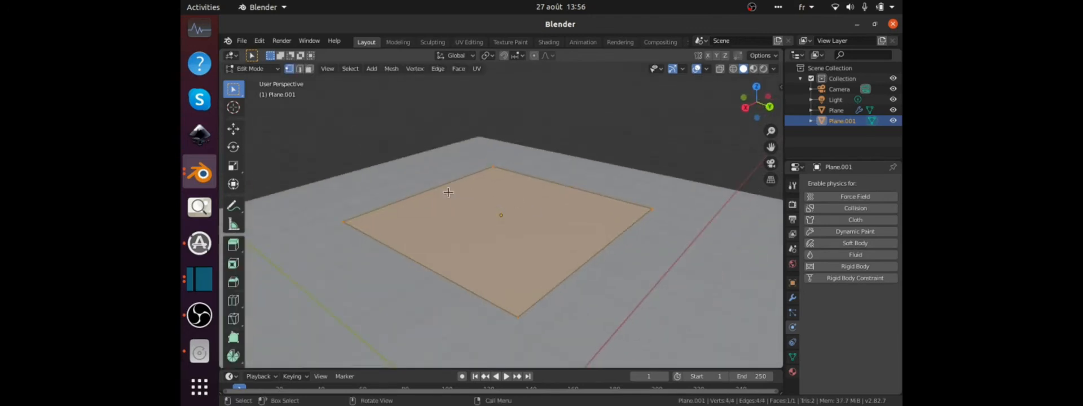
right_click(411, 232)
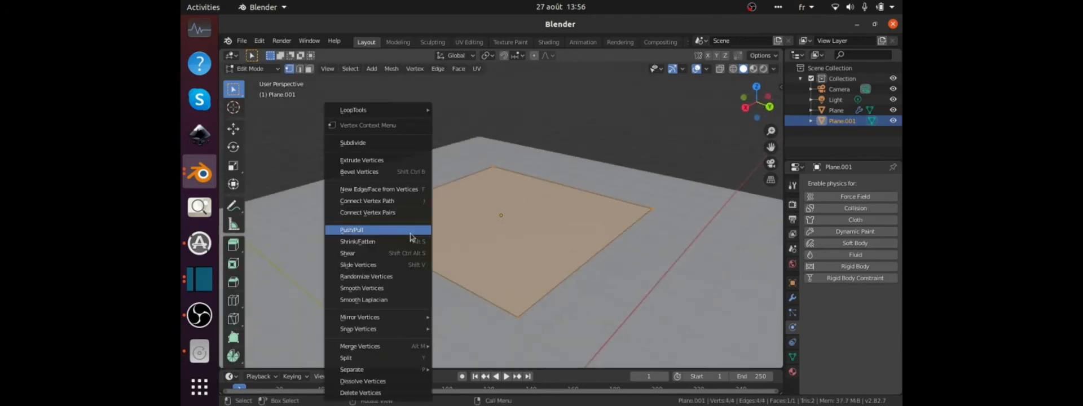
left_click(362, 142)
left_click(308, 364)
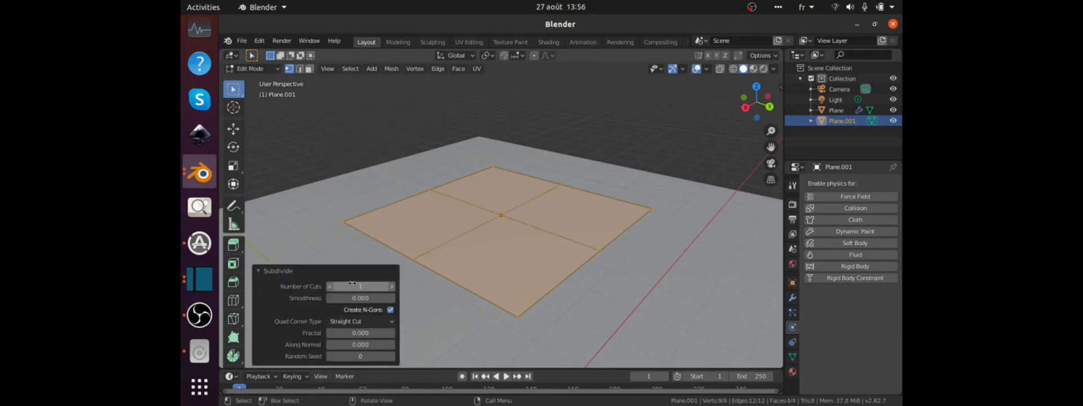
left_click(352, 287)
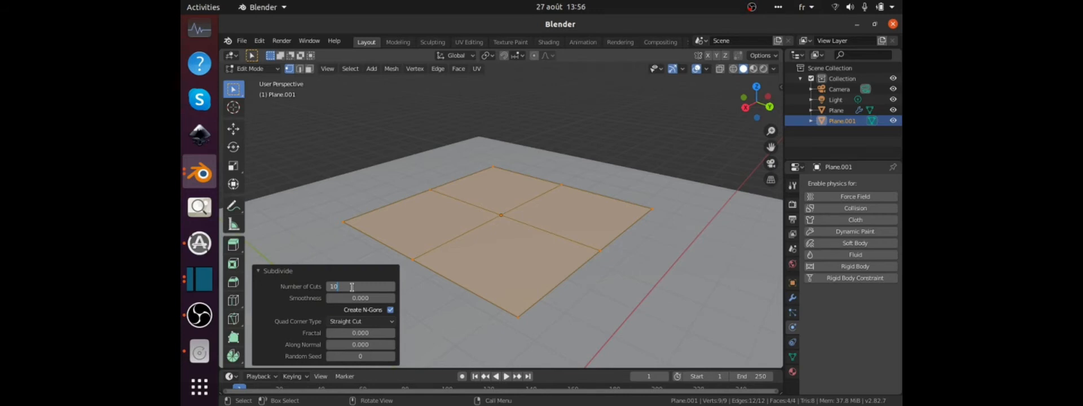
type("10")
key("Return")
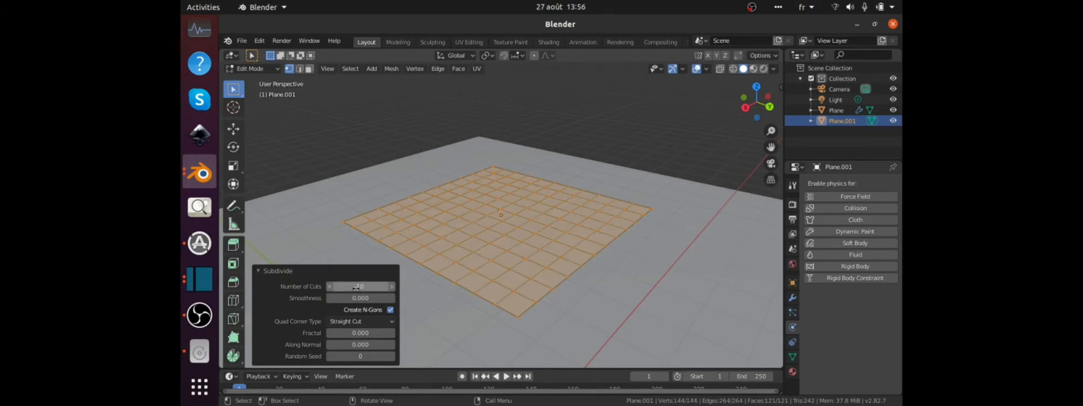
left_click(259, 271)
Select all faces of the subdivided plane and extrude them upward about 0.016 m into a thin slab.
middle_click_drag(440, 265, 450, 229)
left_click(466, 209)
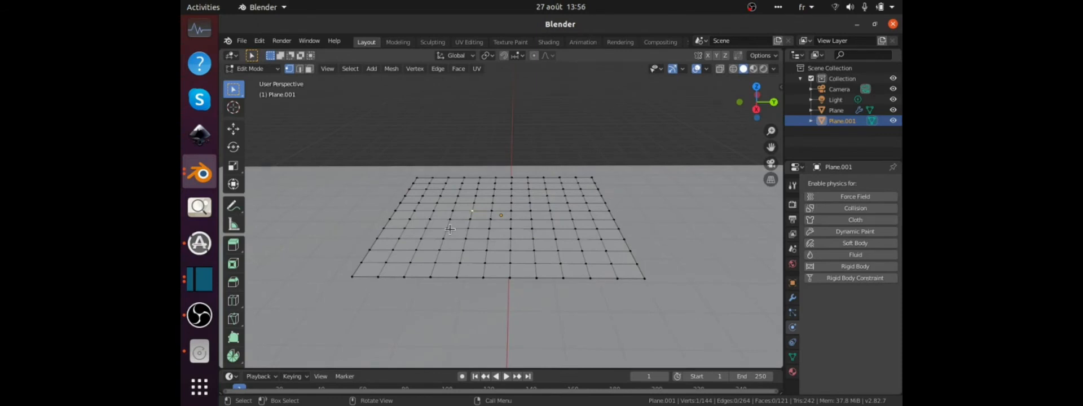
key("3")
key("a")
right_click(456, 241)
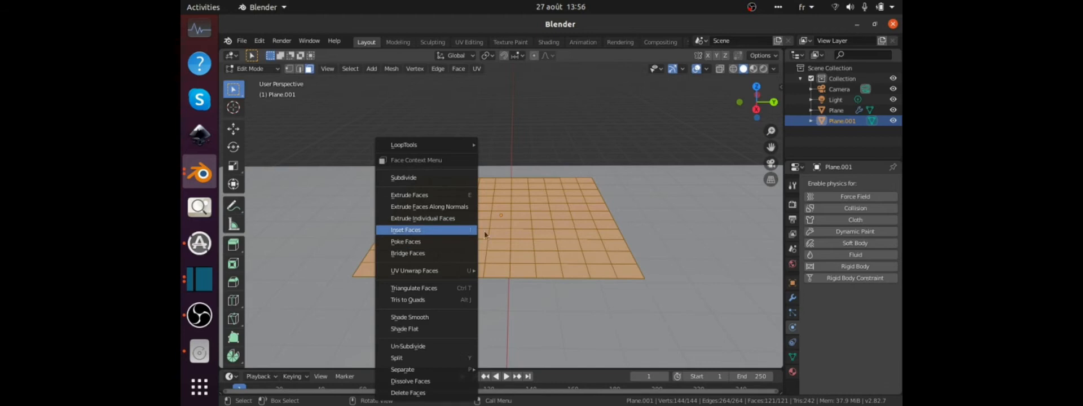
middle_click_drag(504, 238, 507, 224)
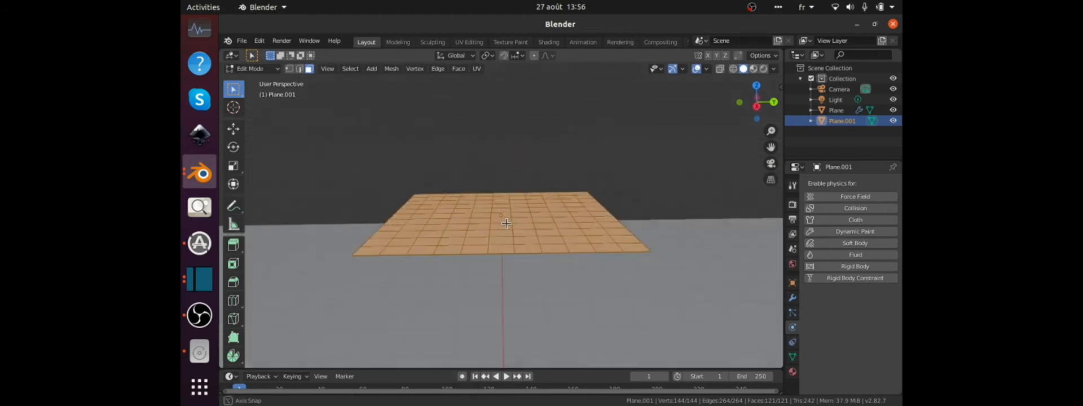
key("e")
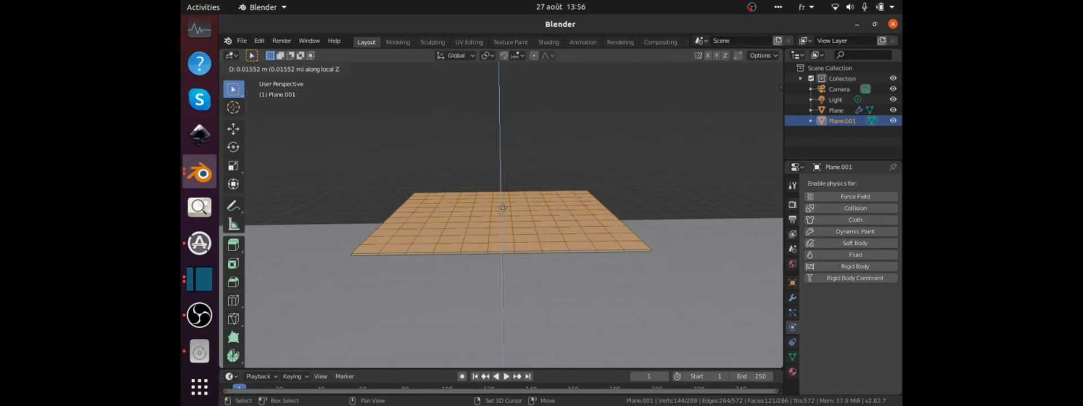
left_click(503, 209)
Select the sharp edges around the slab's outer border in edge select mode.
middle_click_drag(496, 247, 498, 242)
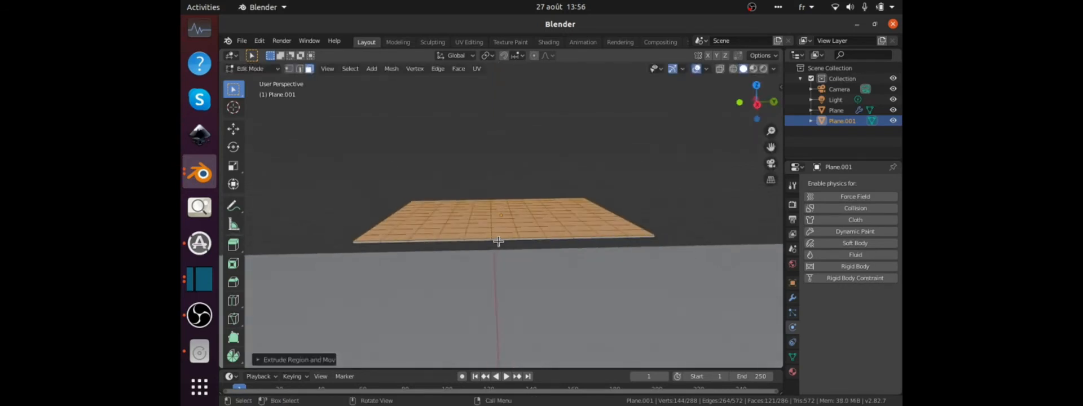
left_click(487, 235)
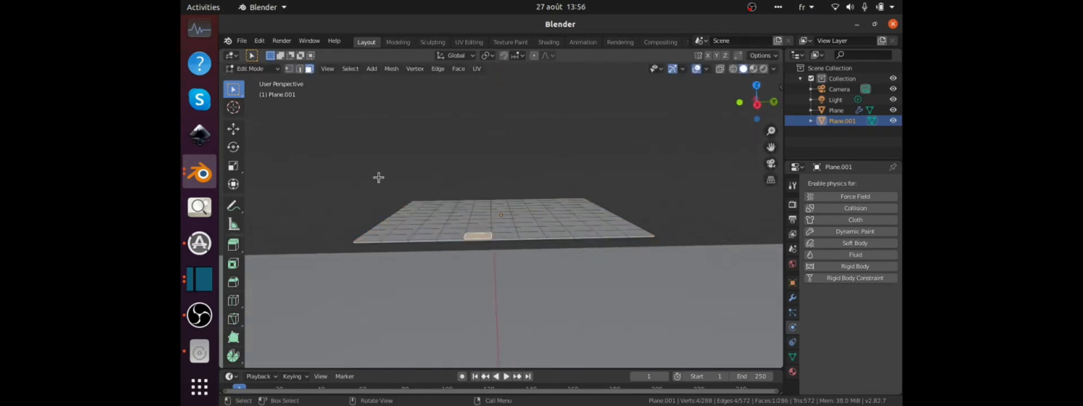
key("2")
left_click(459, 241)
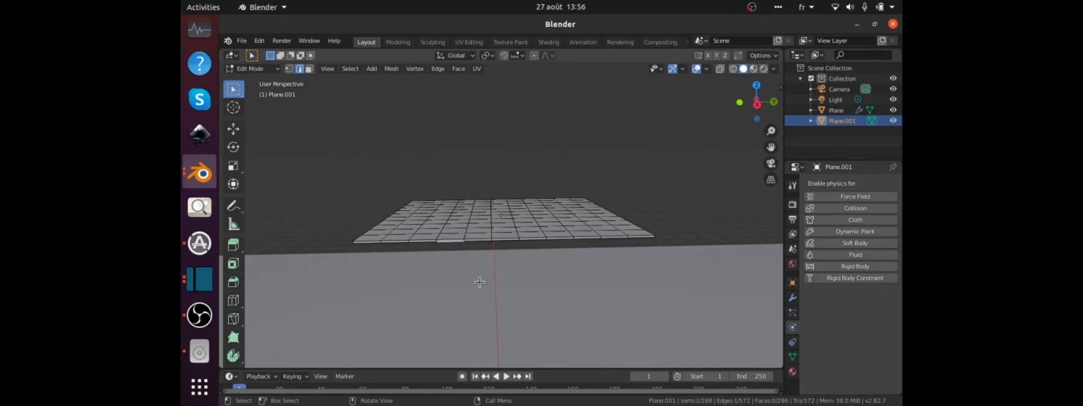
left_click(350, 68)
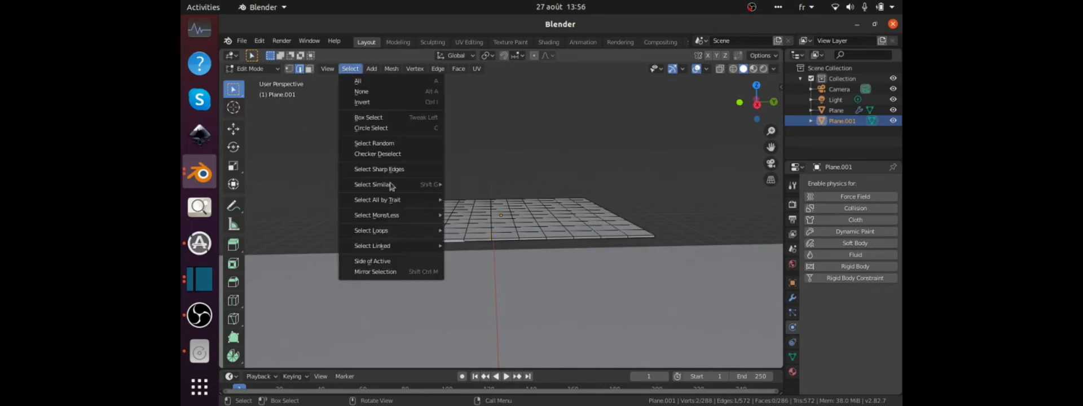
mouse_move(394, 234)
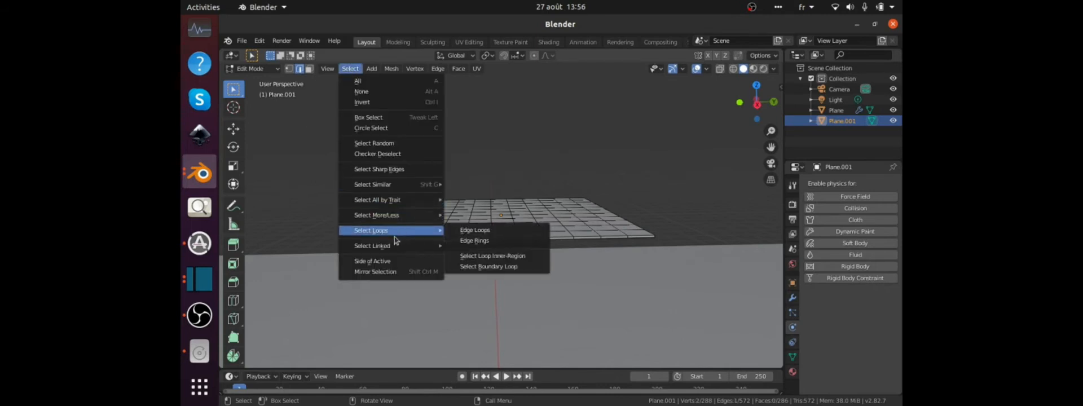
left_click(377, 169)
middle_click_drag(412, 241, 459, 236)
scroll(459, 235, "up", 5)
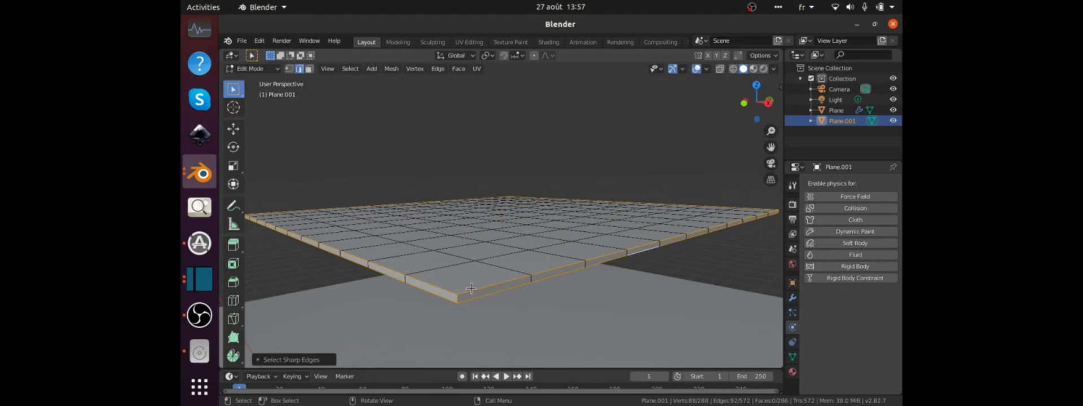
scroll(526, 290, "down", 4)
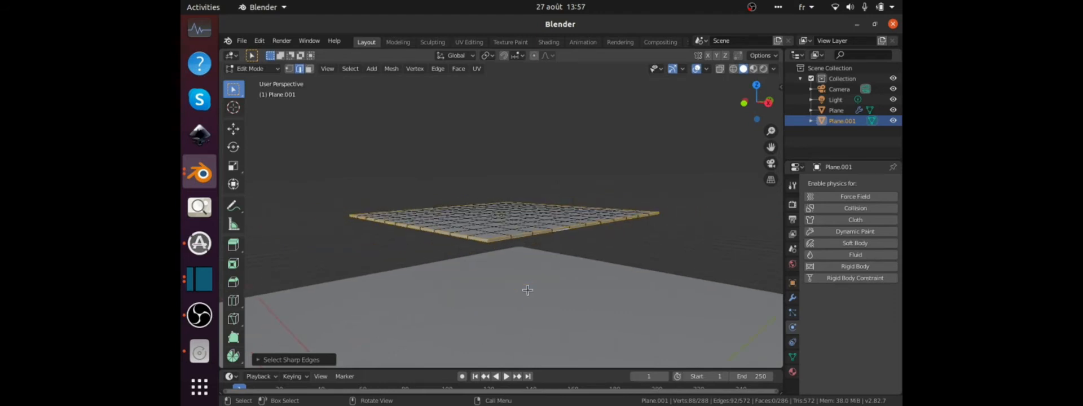
Try to flatten the selected border edges together by scaling them to 0 along Z.
key("s")
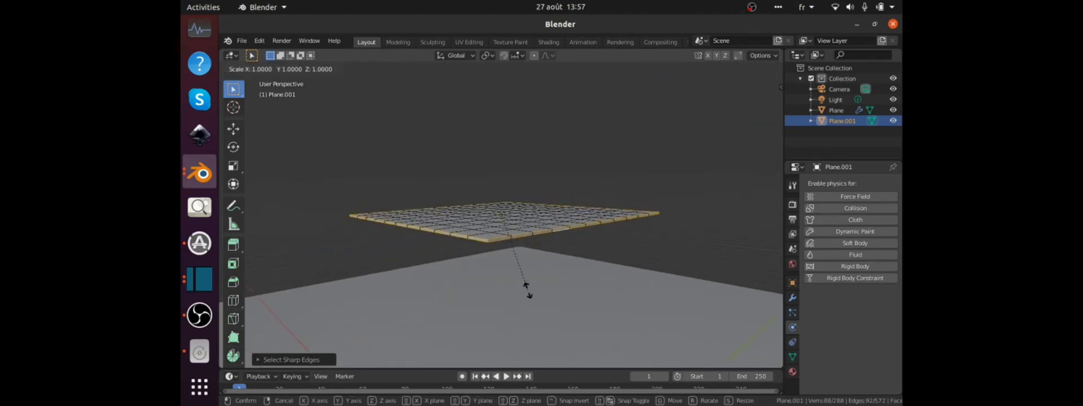
key("z")
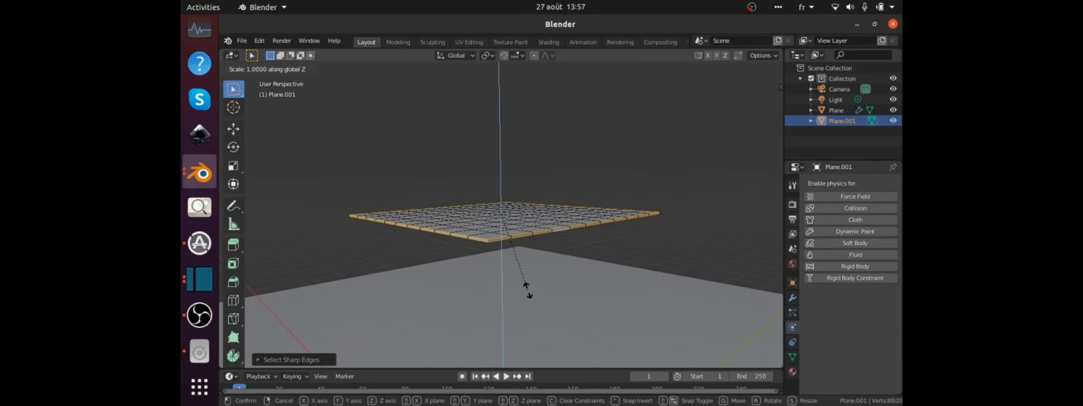
type("0")
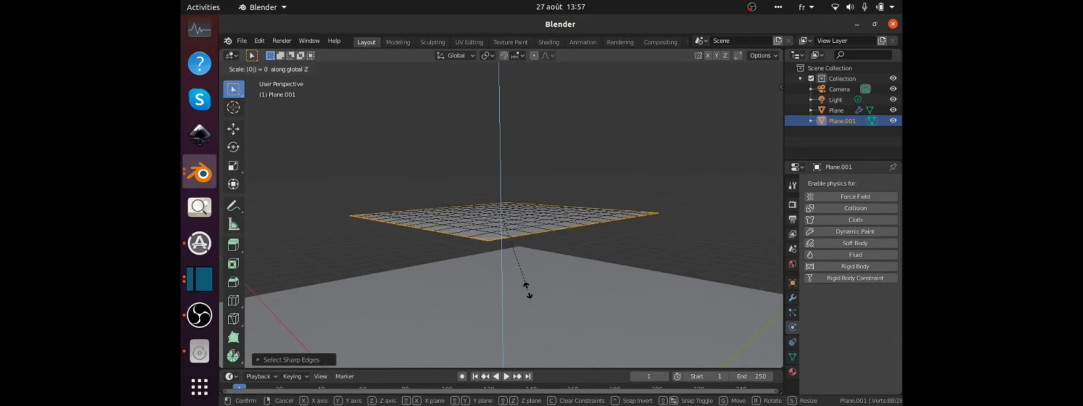
key("Return")
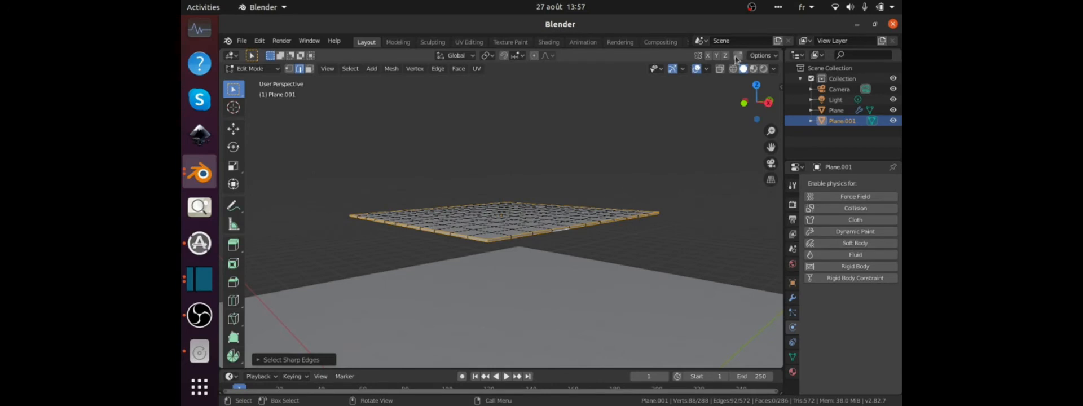
Turn on Auto Merge in the active tool's mesh editing options.
left_click(792, 186)
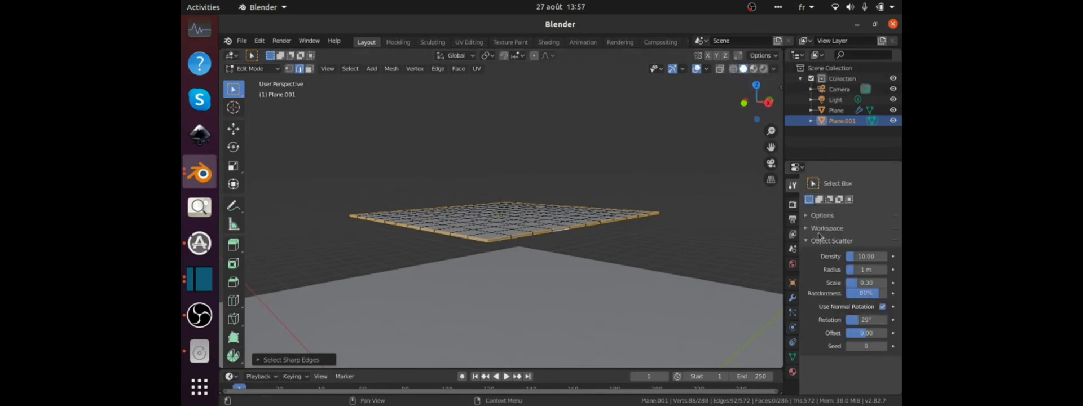
left_click(808, 216)
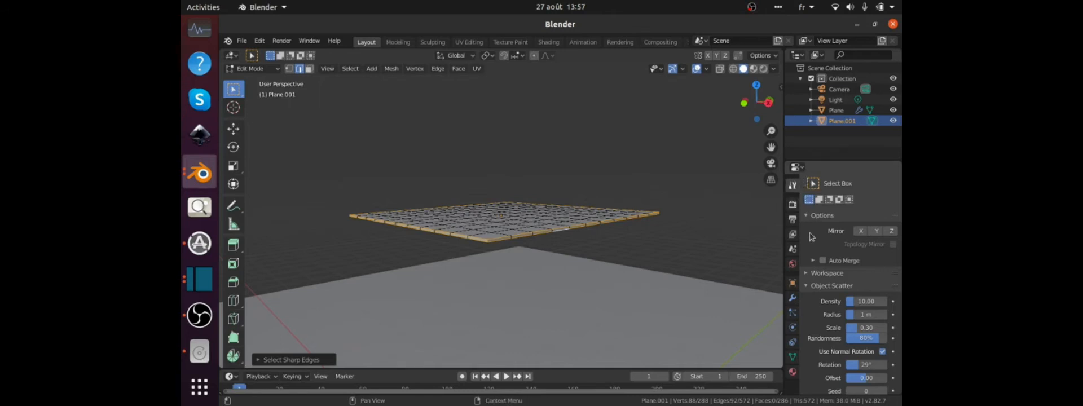
left_click(823, 262)
left_click(823, 261)
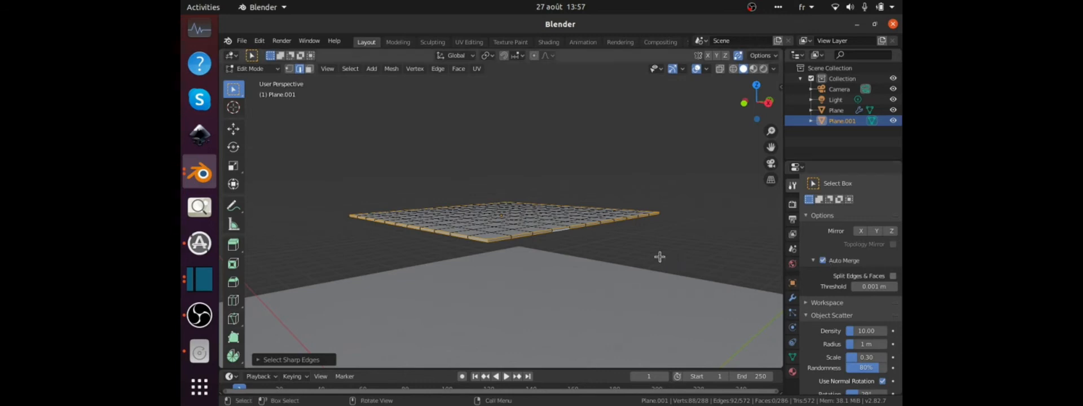
Collapse the slab's selected border edges together by scaling them flat along Z so the overlapping vertices merge.
middle_click_drag(587, 244, 563, 255)
scroll(562, 256, "up", 2)
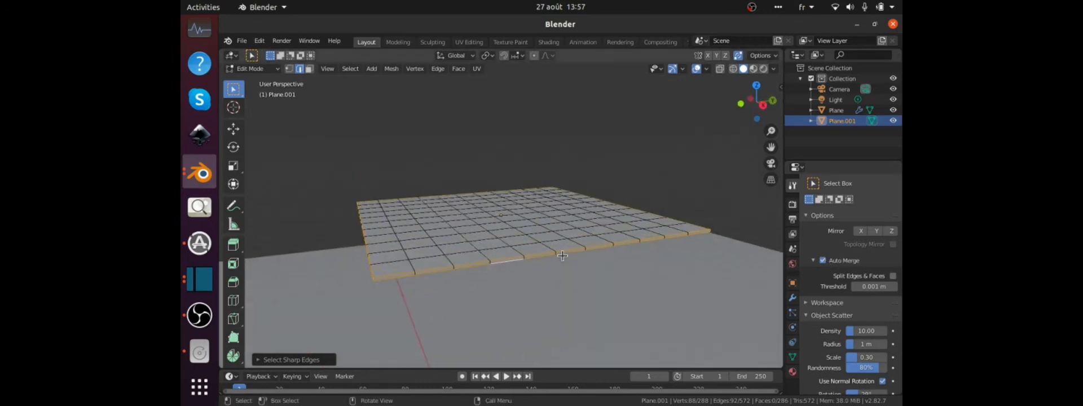
key("s")
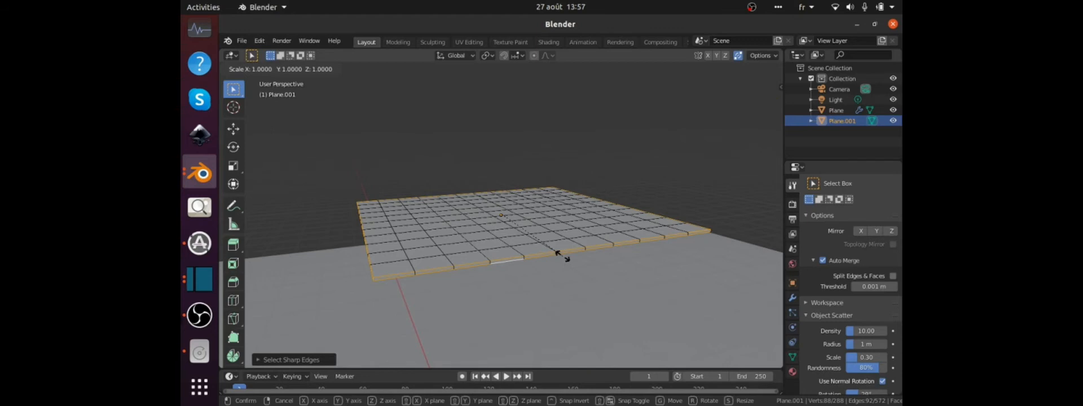
key("z")
left_click(562, 255)
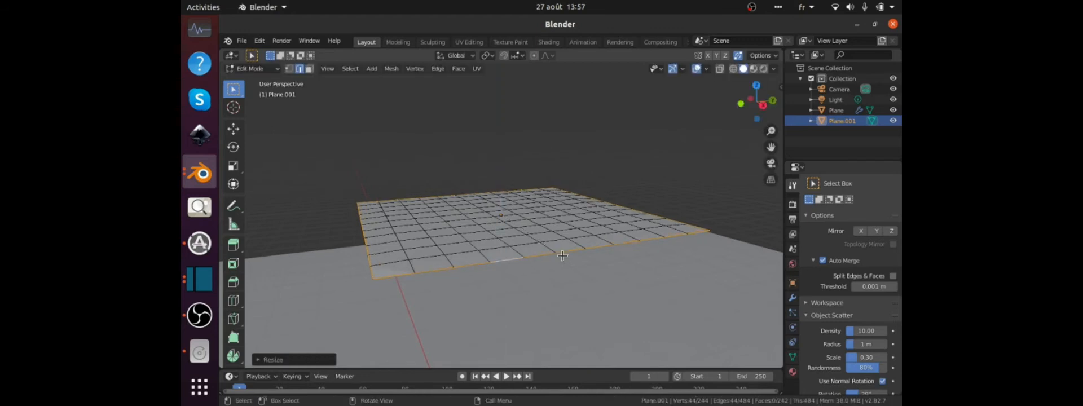
Test the merged border in vertex select mode by moving a single border vertex, and cancel the move.
middle_click_drag(467, 265, 538, 263)
key("1")
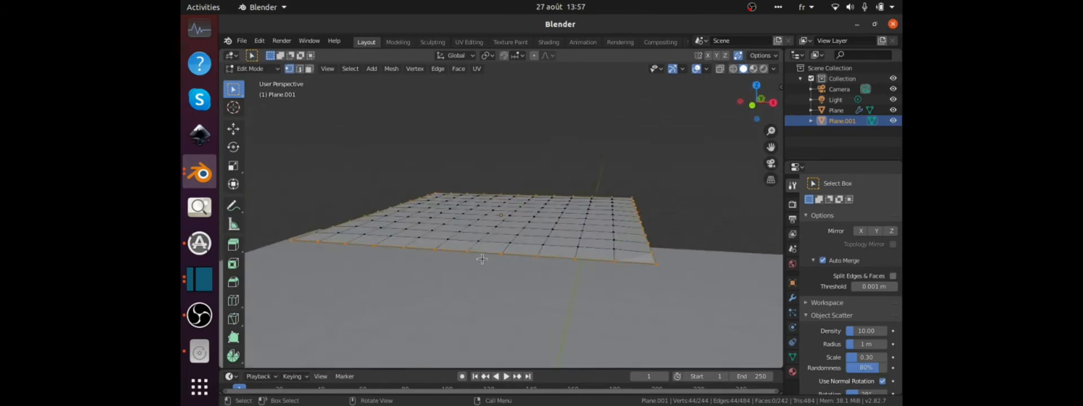
left_click(471, 255)
key("g")
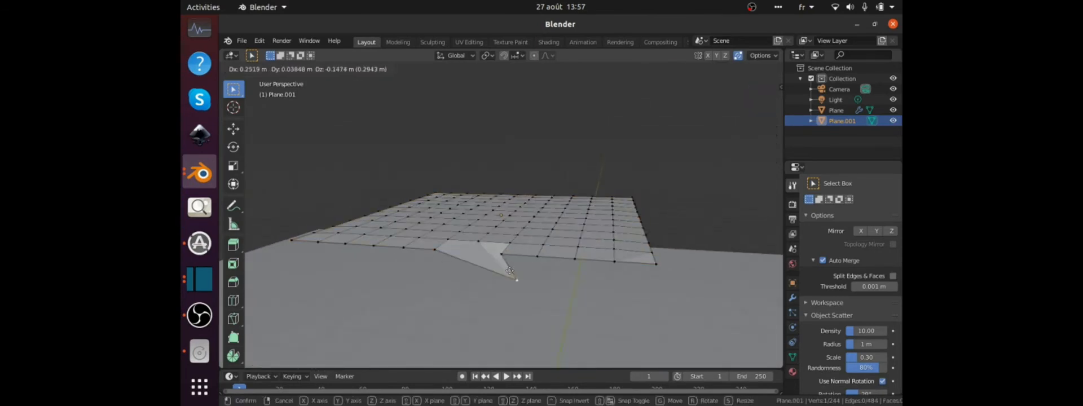
right_click(494, 249)
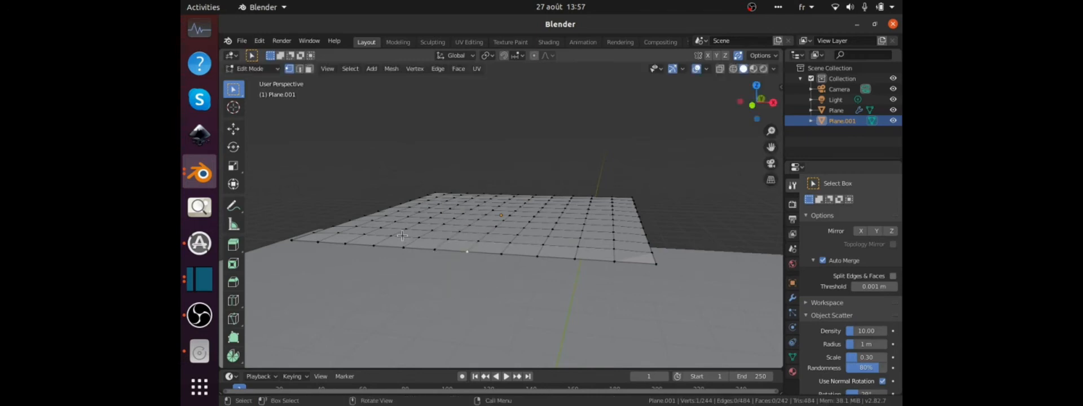
Return to Object Mode and enable Cloth physics on the slab.
scroll(486, 244, "down", 3)
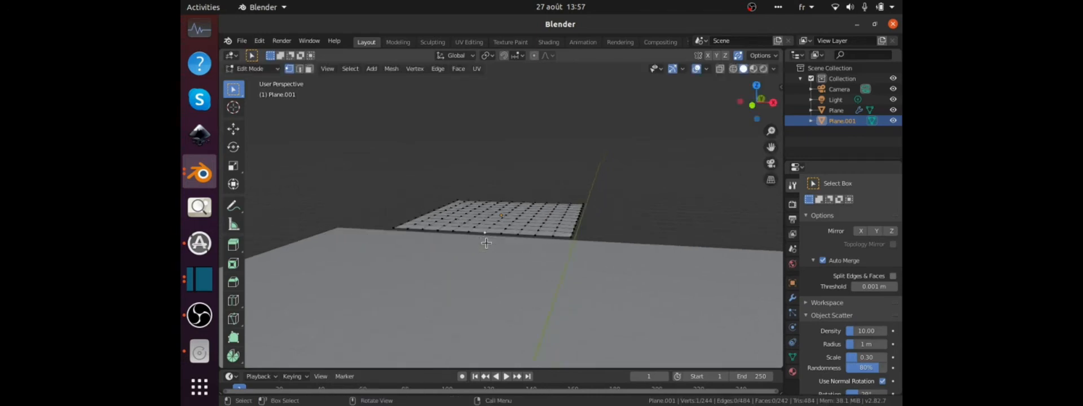
middle_click_drag(431, 201, 584, 212)
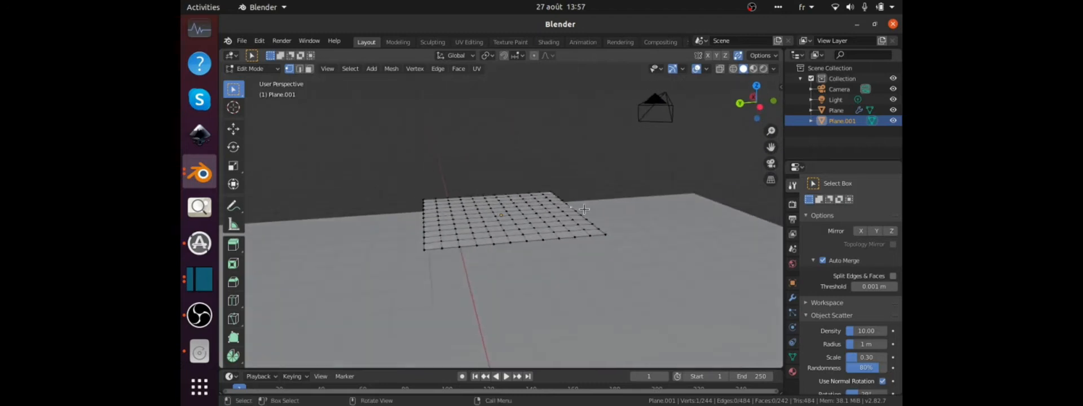
key("Tab")
scroll(584, 213, "down", 2)
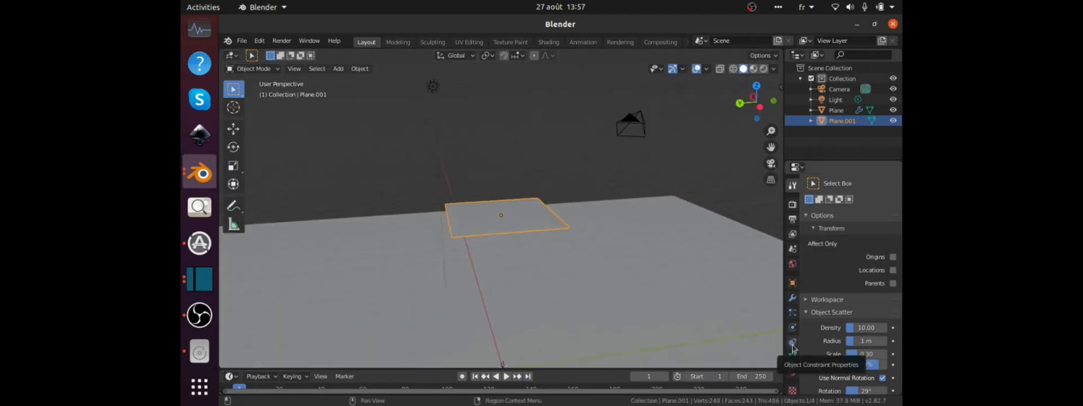
left_click(793, 328)
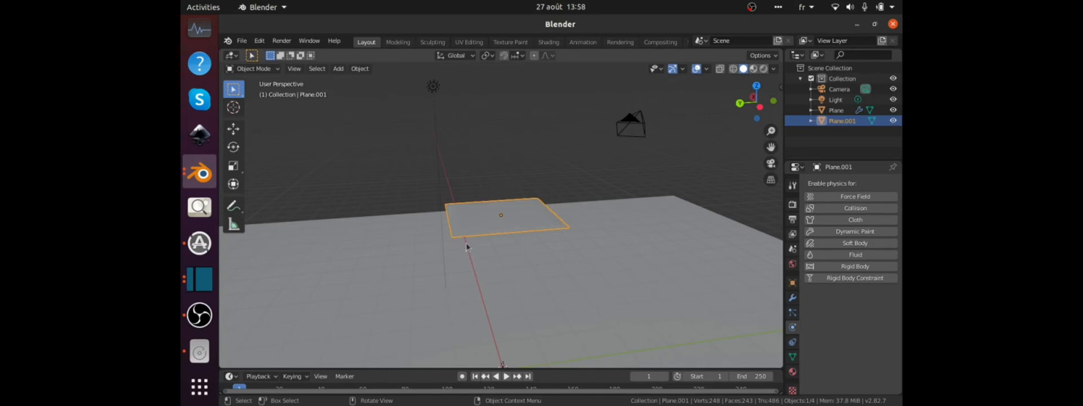
left_click(828, 221)
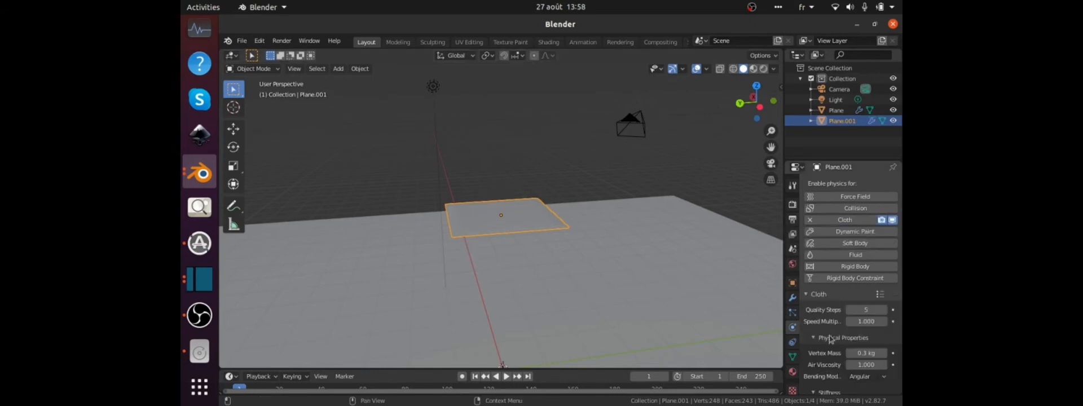
Enable Pressure in the slab's cloth settings and set it to 5.
scroll(827, 354, "down", 5)
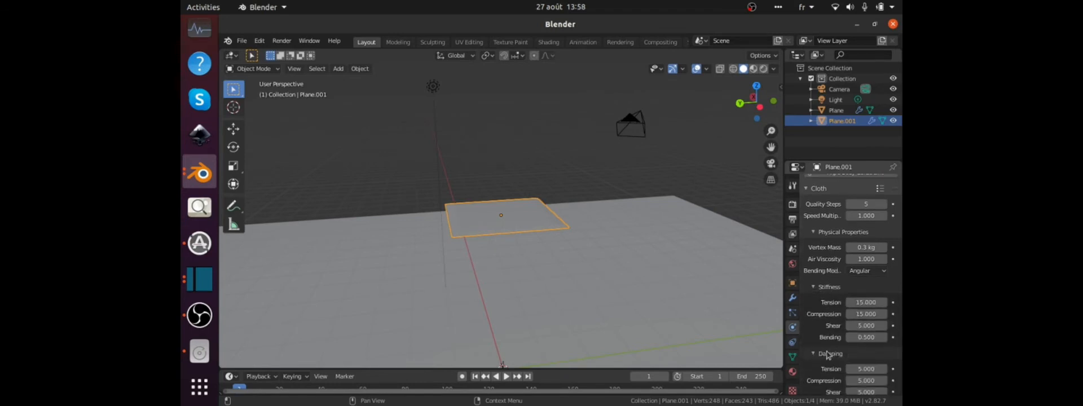
scroll(827, 354, "down", 15)
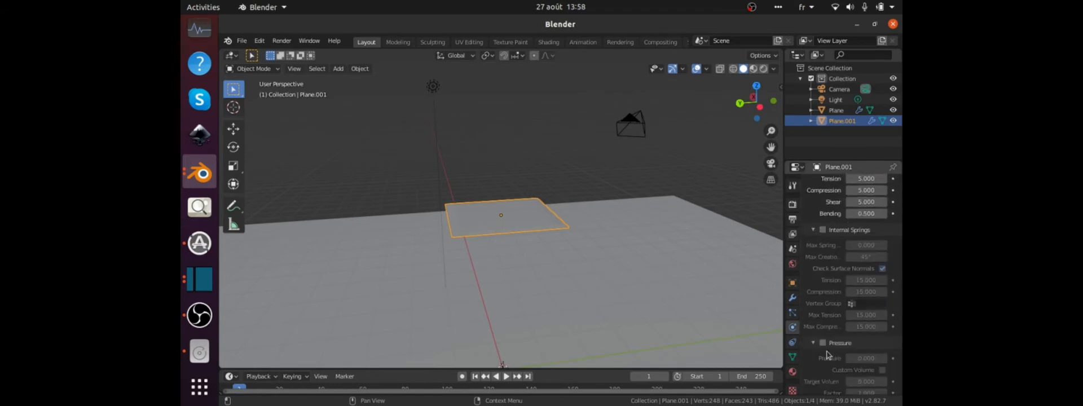
left_click(822, 279)
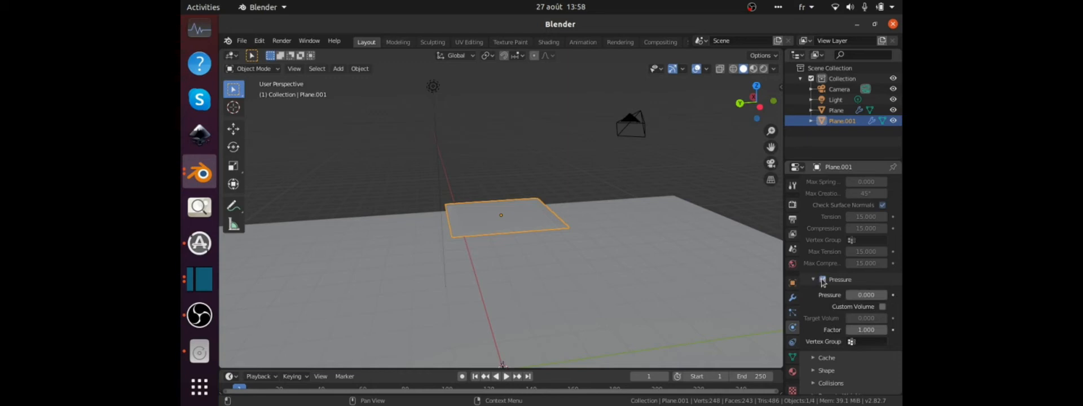
left_click(868, 294)
type("5")
key("Return")
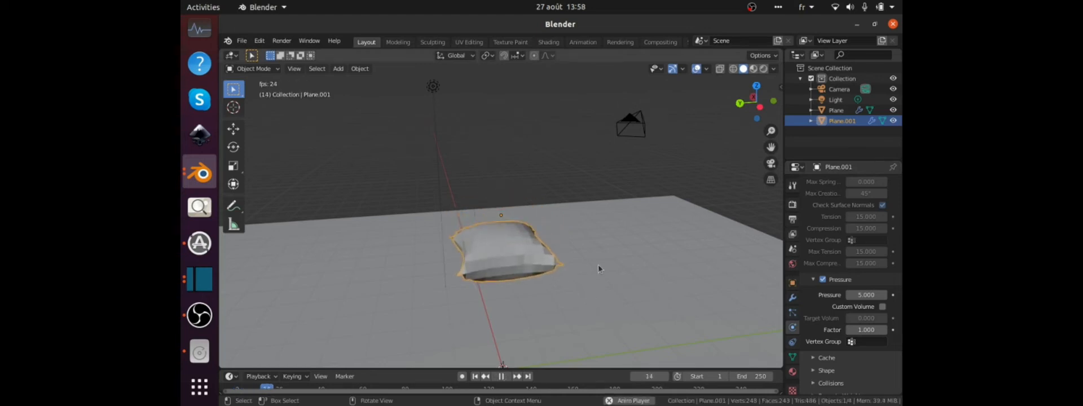
Play the cloth simulation and examine the inflating slab as it lands on the ground plane.
scroll(598, 266, "down", 2)
middle_click_drag(533, 314, 530, 260)
scroll(537, 319, "up", 4)
scroll(529, 260, "down", 4)
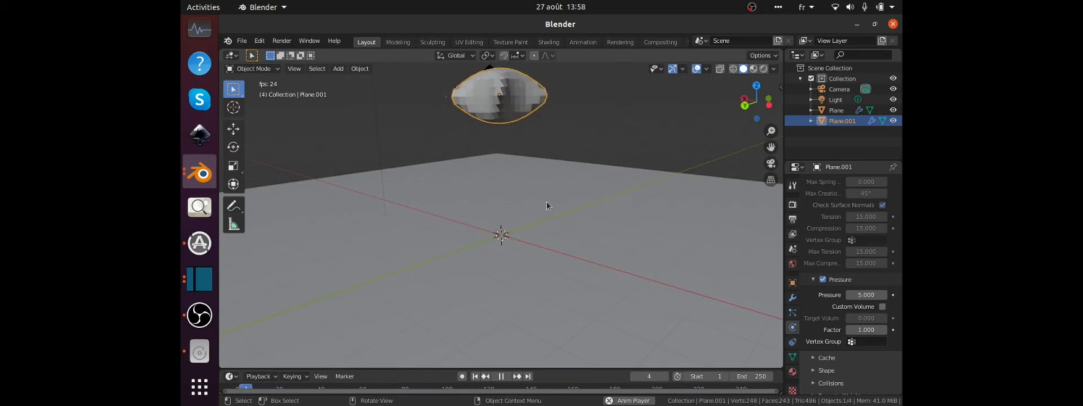
scroll(508, 174, "down", 1)
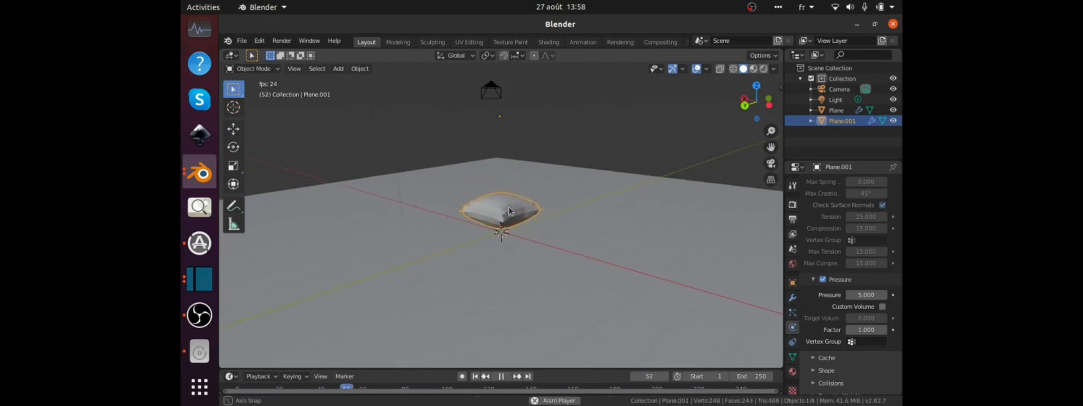
middle_click_drag(509, 177, 525, 220)
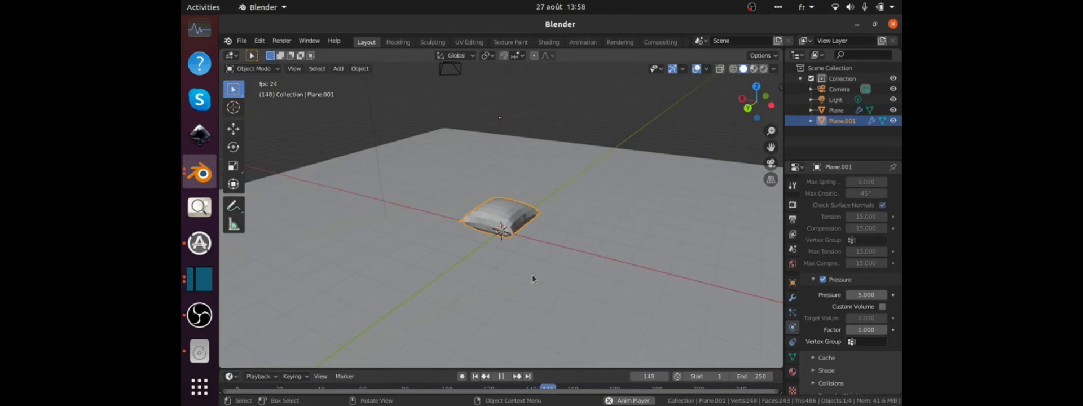
key("space")
Test the cloth simulation from frame 0 with the pressure set to 1.
type("0")
key("Return")
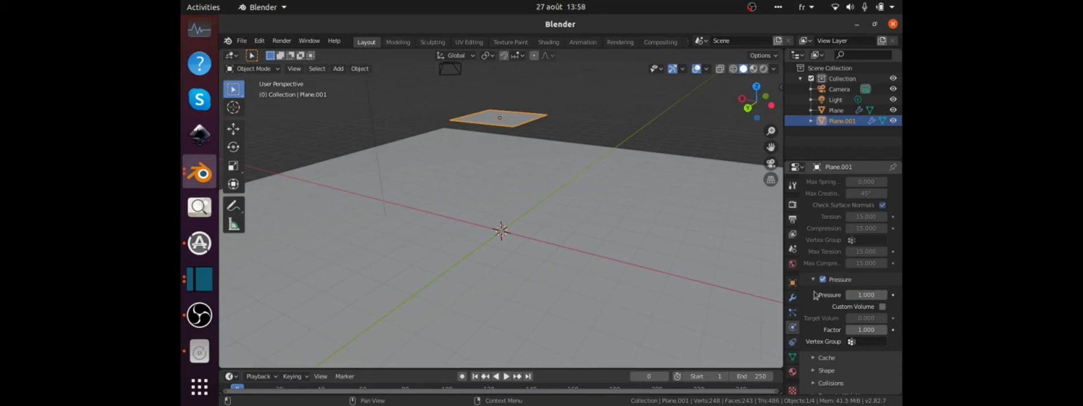
key("space")
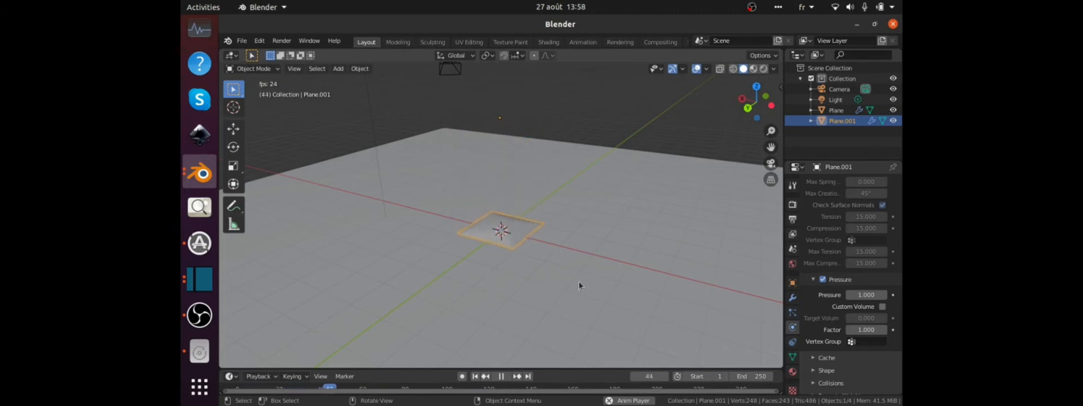
middle_click_drag(579, 282, 524, 282)
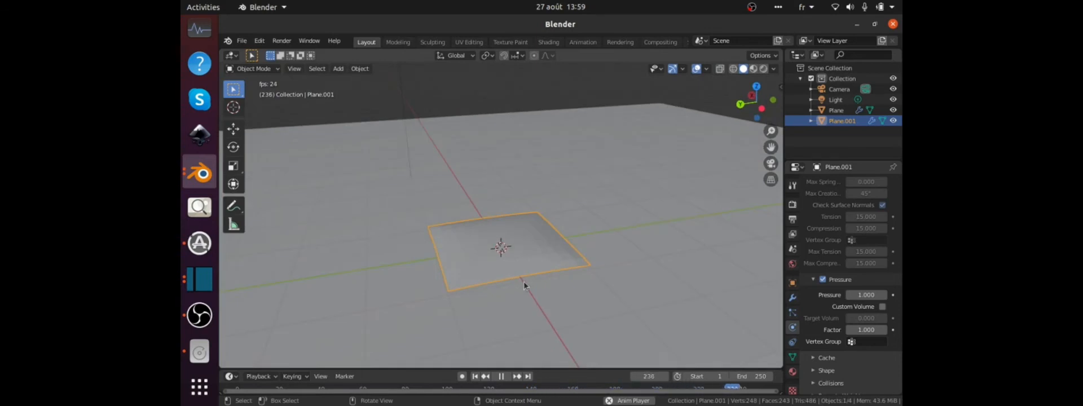
key("space")
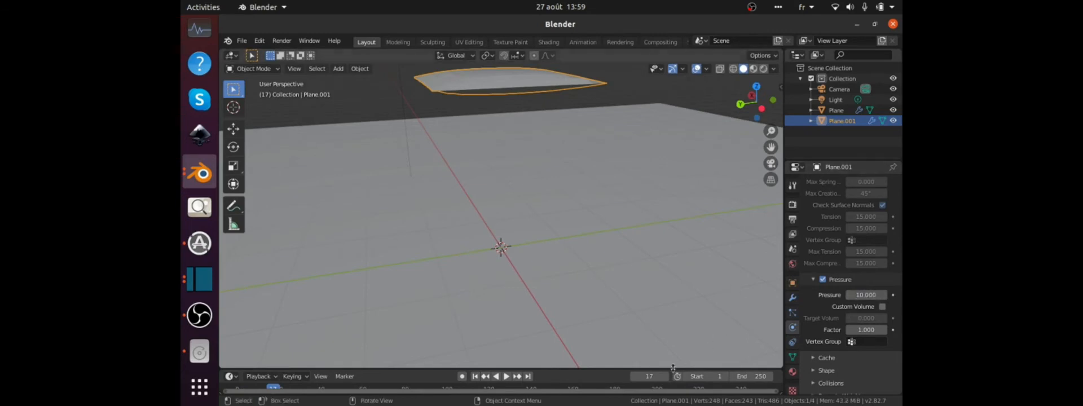
Test the cloth simulation from frame 2 with the pressure set to 10.
left_click(644, 377)
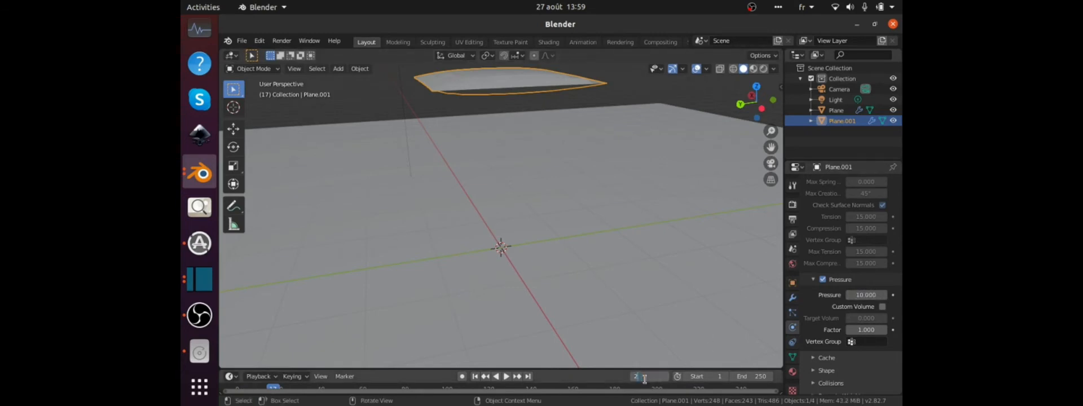
type("2")
key("Return")
key("space")
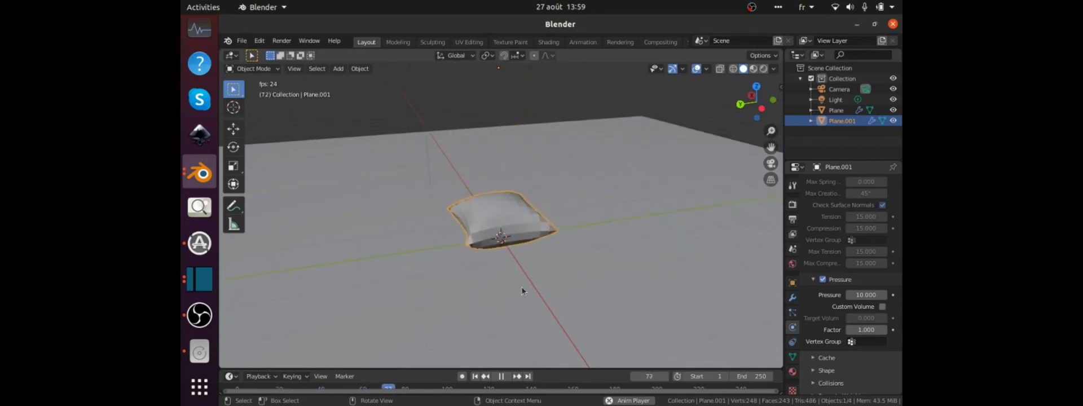
key("space")
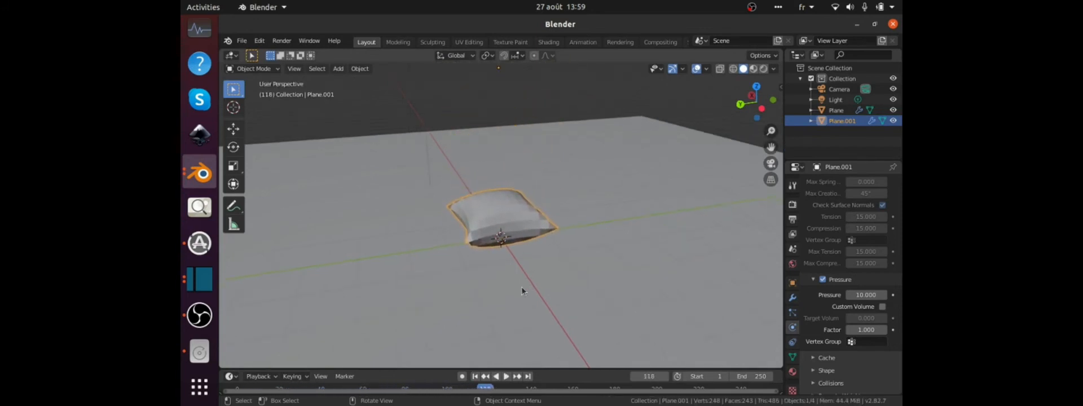
Go back to frame 0 and set the cloth pressure to 5.
left_click(650, 375)
type("0")
key("Return")
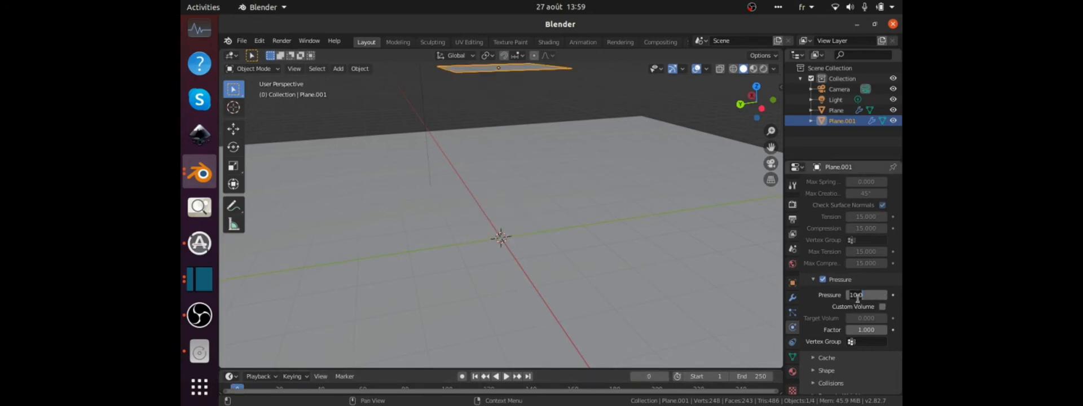
key("Return")
Play the simulation to check the cushion's landing, and return to frame 0.
middle_click_drag(609, 285, 500, 235)
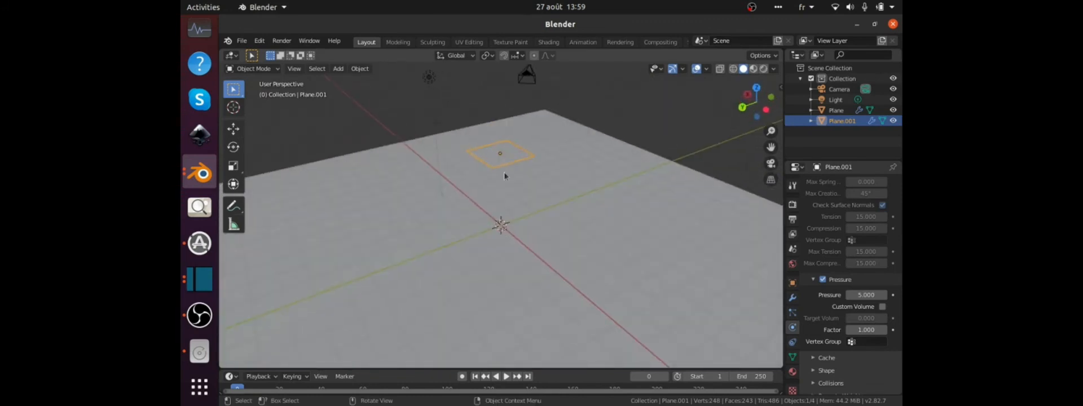
key("space")
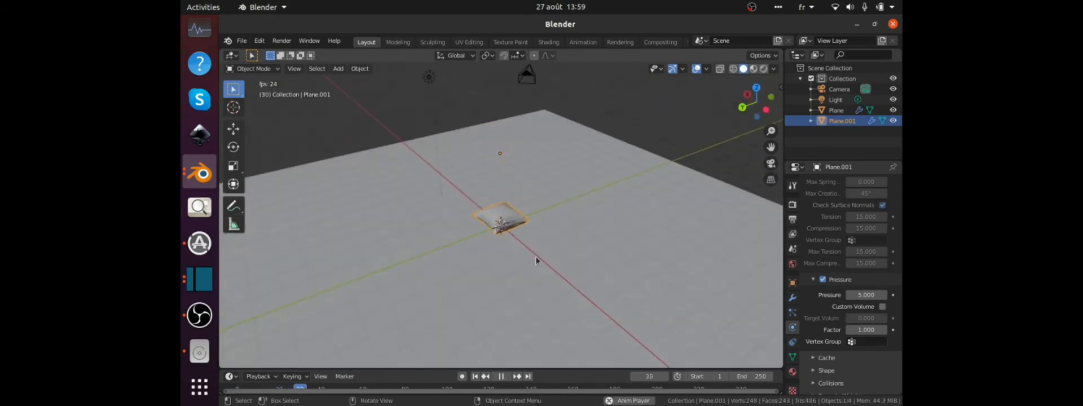
key("space")
left_click(647, 374)
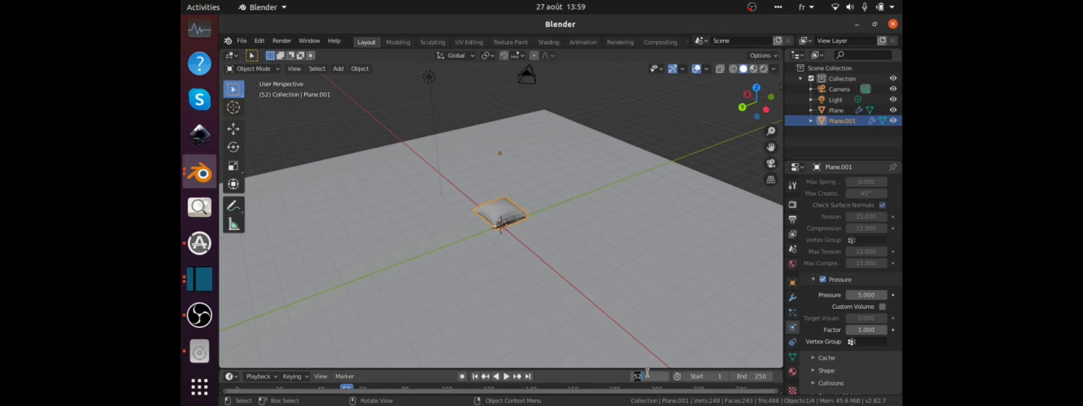
type("0")
key("Return")
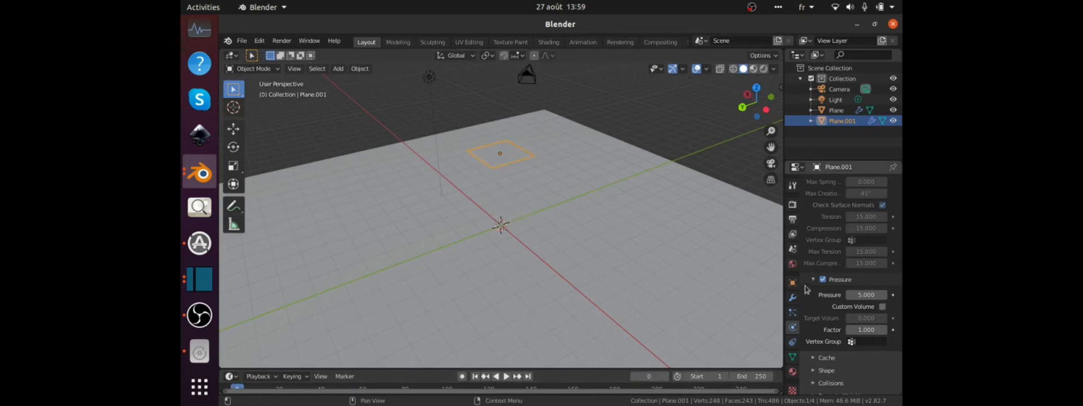
Add a Subdivision Surface modifier to the cloth slab.
left_click(792, 299)
left_click(827, 183)
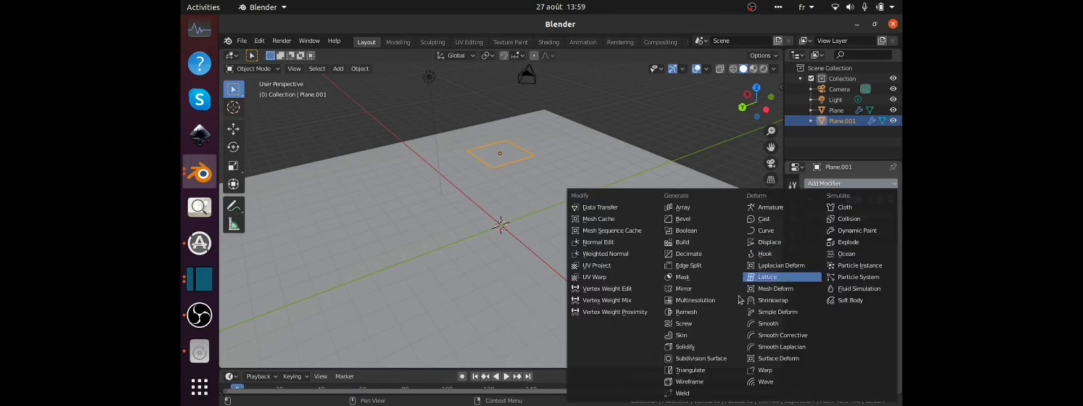
left_click(712, 360)
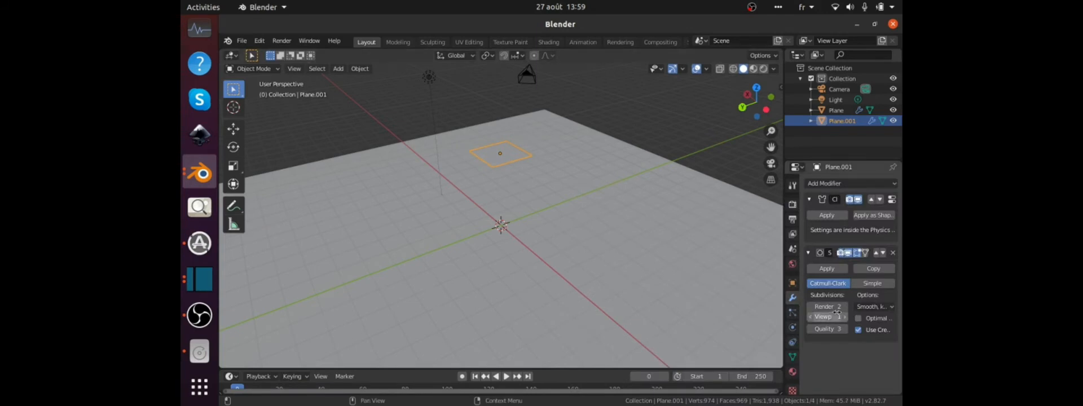
Set the Subdivision modifier's viewport level to 0, play the simulation to check the unsmoothed cushion, and return to frame 0.
left_click(811, 317)
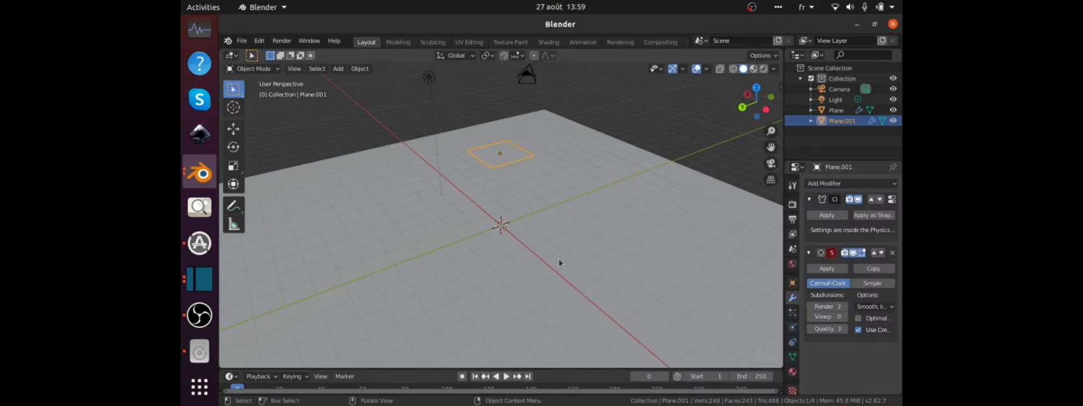
key("space")
key("space")
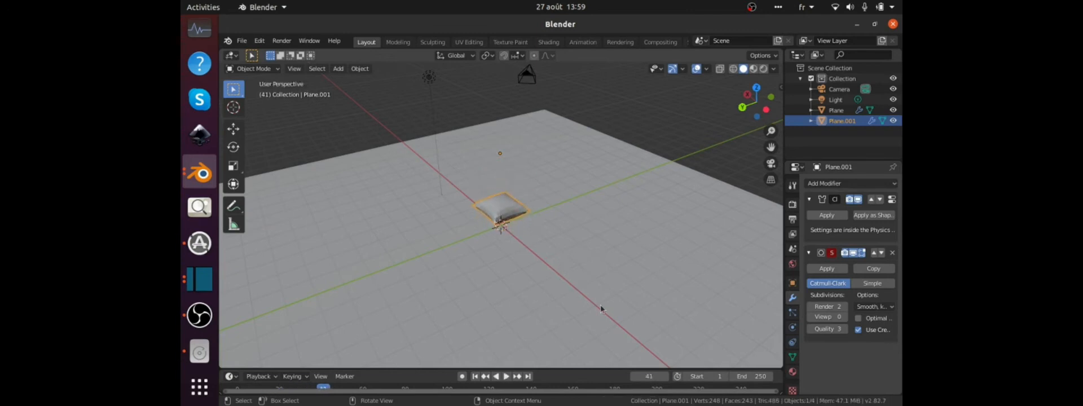
left_click(648, 376)
type("0")
key("Return")
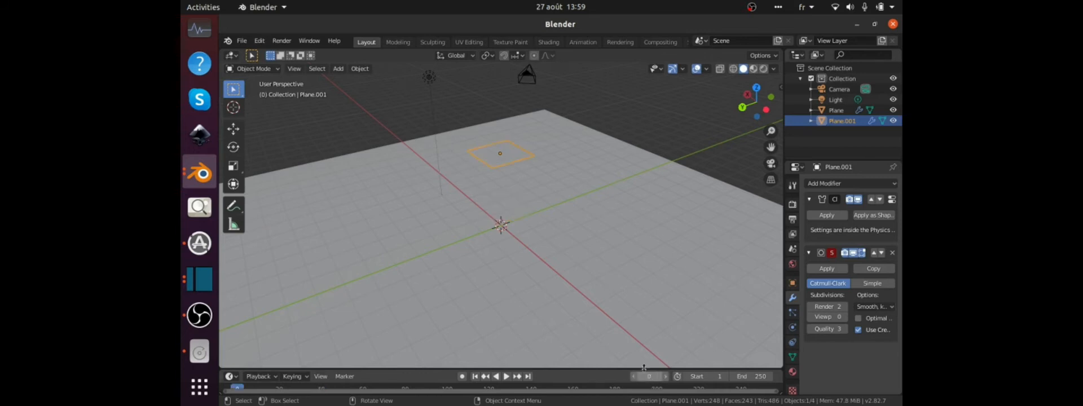
Set the Subdivision modifier's viewport level to 2 on the cloth slab.
right_click(499, 156)
left_click(499, 156)
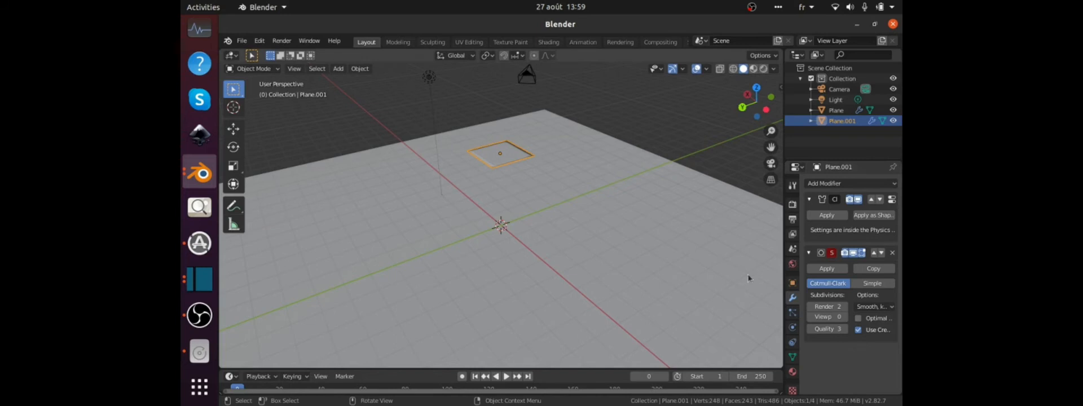
left_click(844, 317)
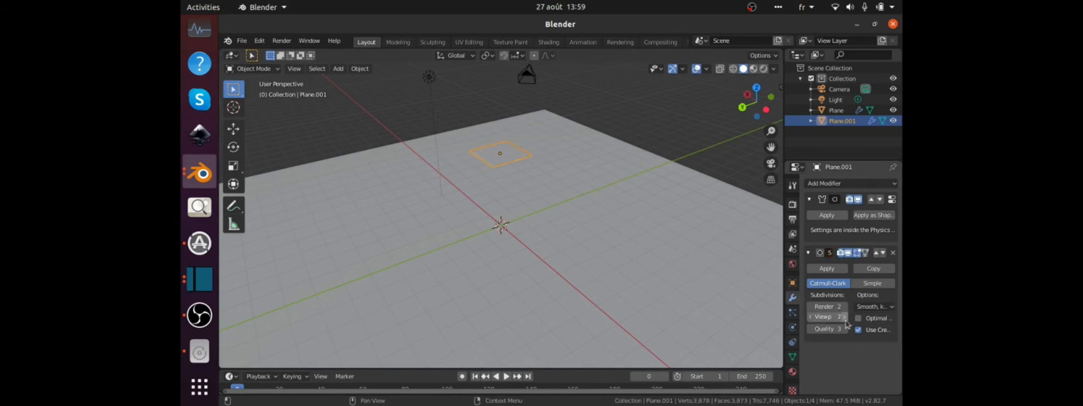
Play the simulation to inspect the smoothed cushion up close as it lands, and return to frame 0.
key("space")
scroll(545, 225, "up", 5)
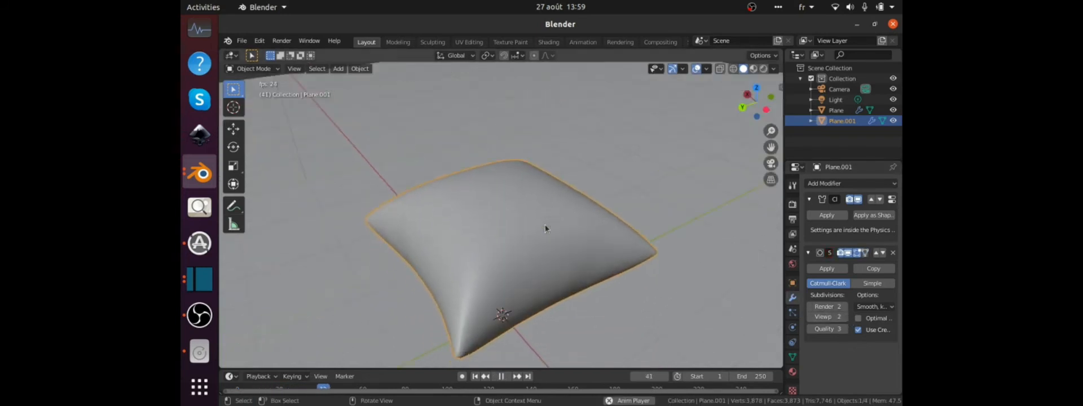
middle_click_drag(492, 263, 494, 247)
scroll(480, 290, "down", 2)
scroll(502, 252, "down", 5)
key("space")
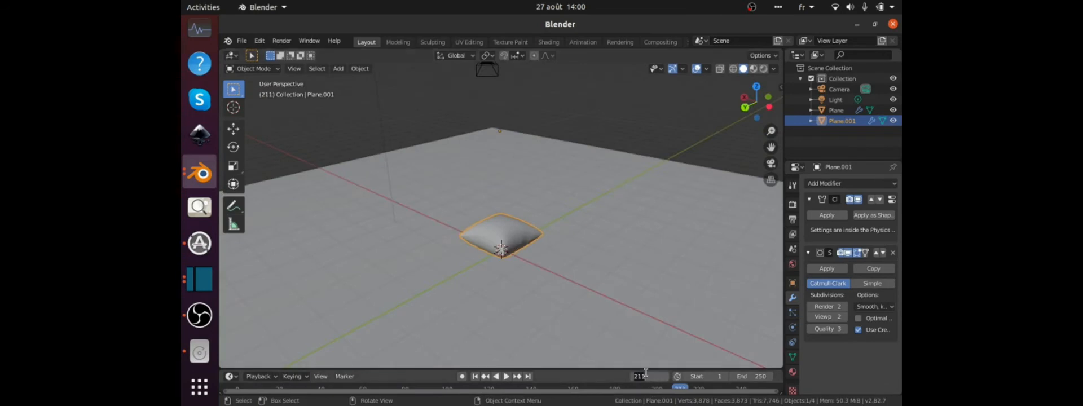
type("0")
key("Return")
scroll(543, 281, "down", 2)
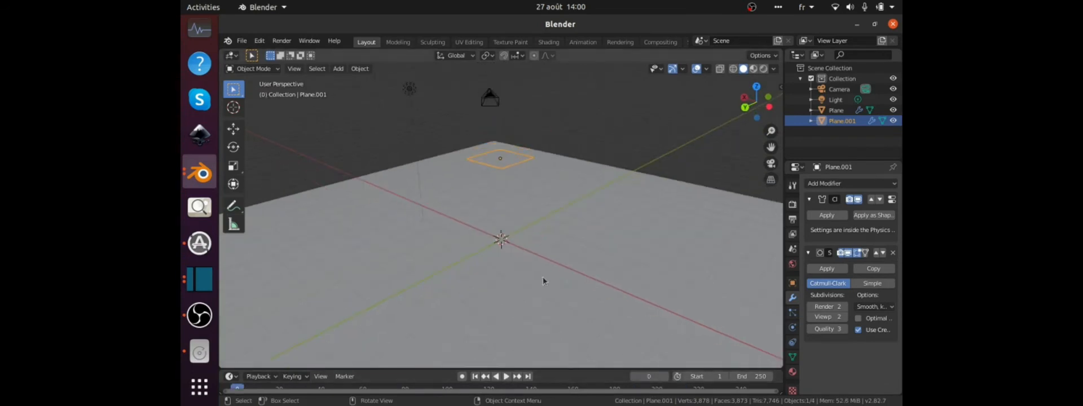
Switch to VLC to view the reference animation cushion0001-0250.mkv, pause it, and switch back to Blender.
scroll(199, 85, "up", 5)
left_click(199, 34)
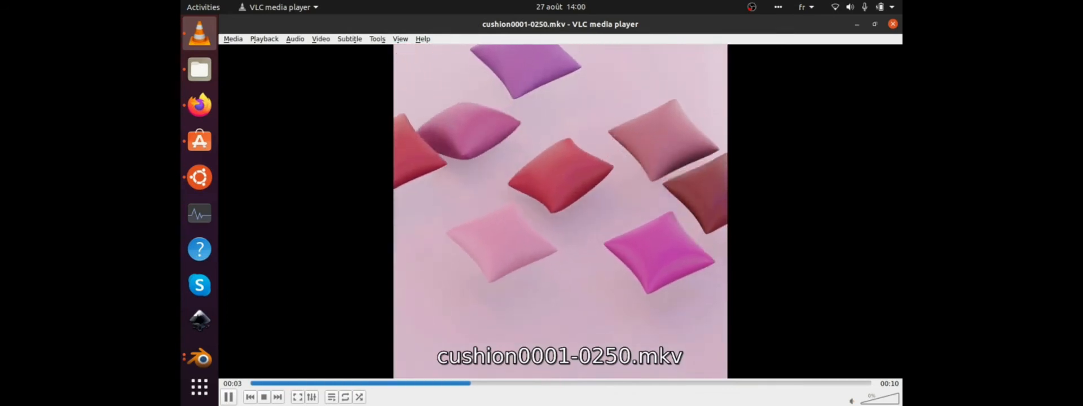
key("space")
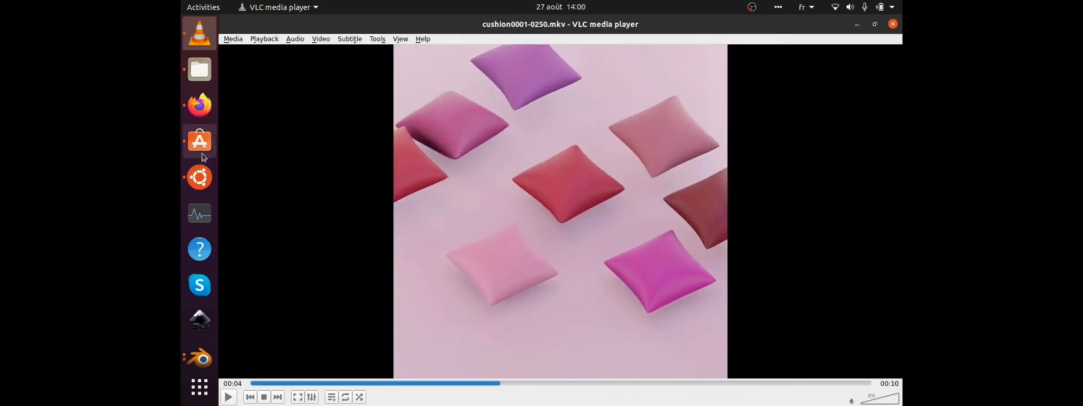
scroll(200, 169, "down", 3)
left_click(200, 174)
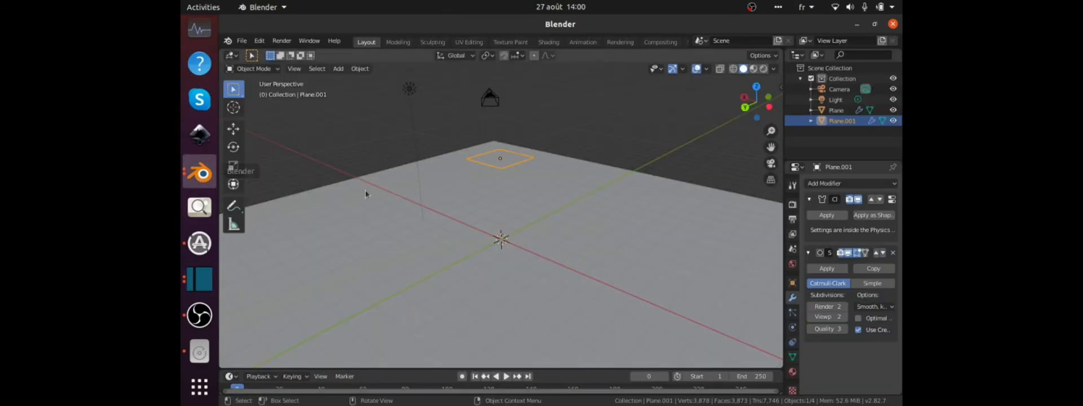
From the top view, duplicate the cloth slab four times and spread the copies around the original.
key("KP_7")
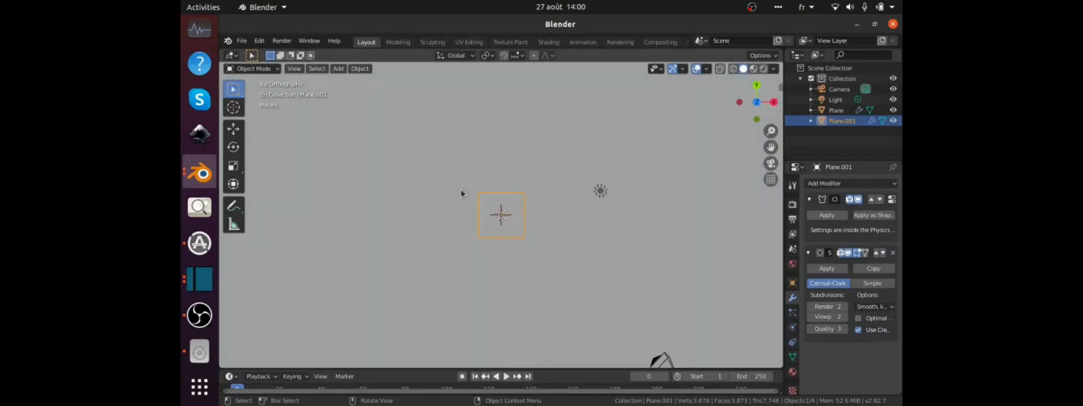
middle_click_drag(461, 194, 509, 118)
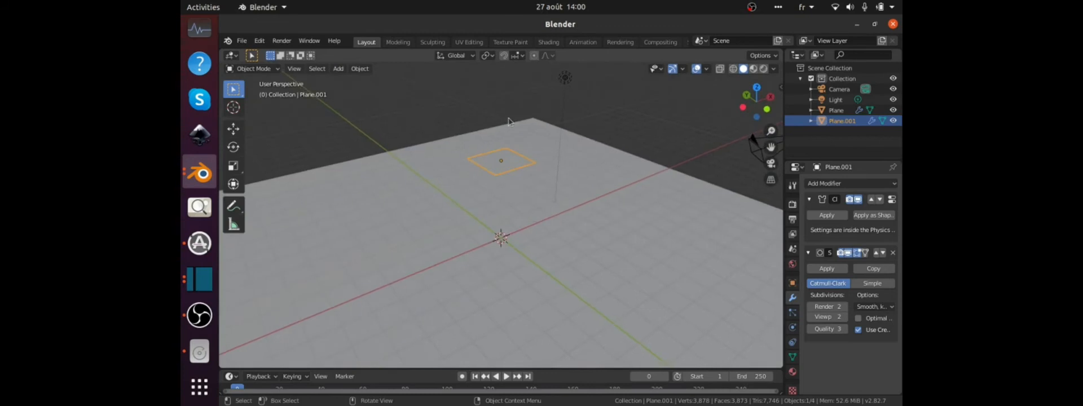
key("KP_7")
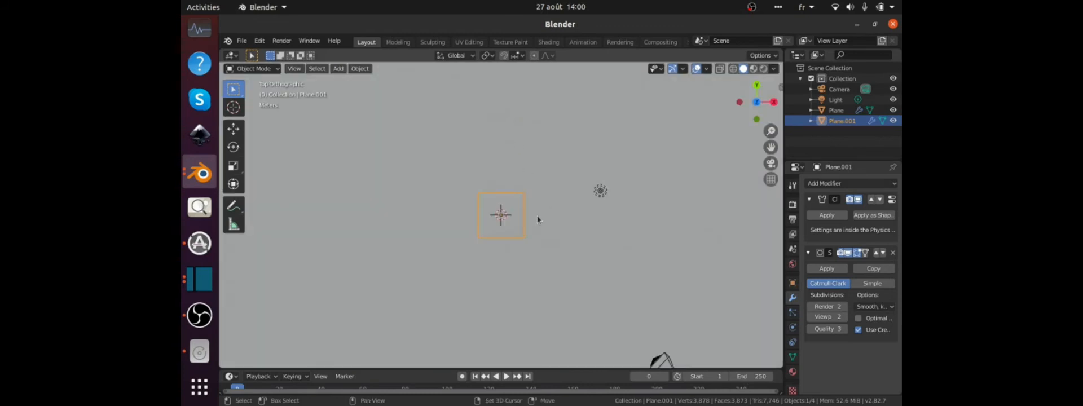
key("shift+d")
left_click(507, 148)
key("shift+d")
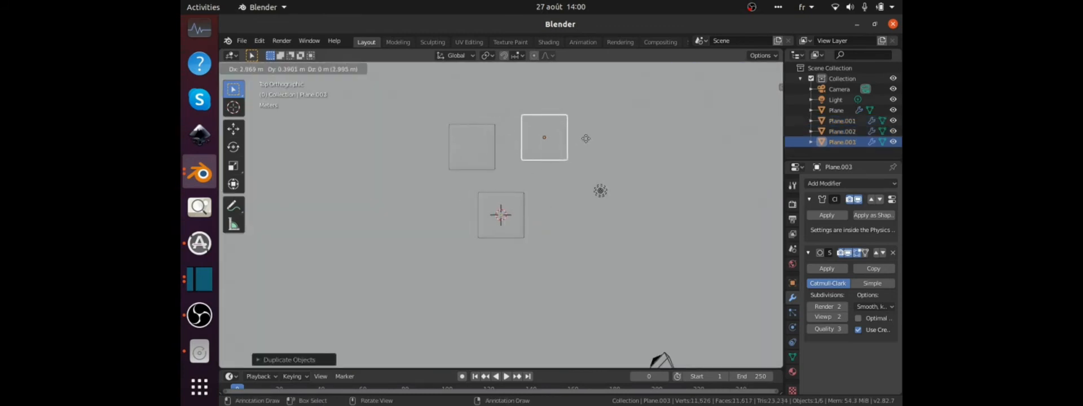
left_click(592, 136)
key("shift+d")
left_click(441, 273)
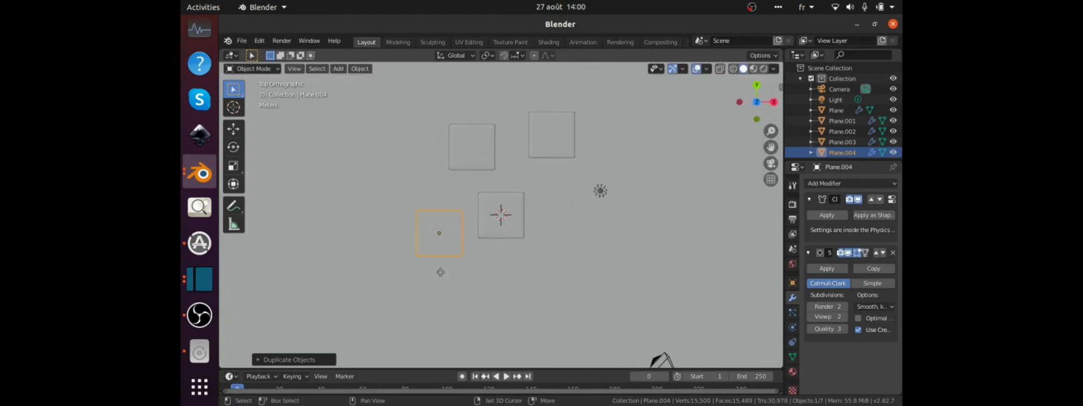
key("shift+d")
left_click(572, 302)
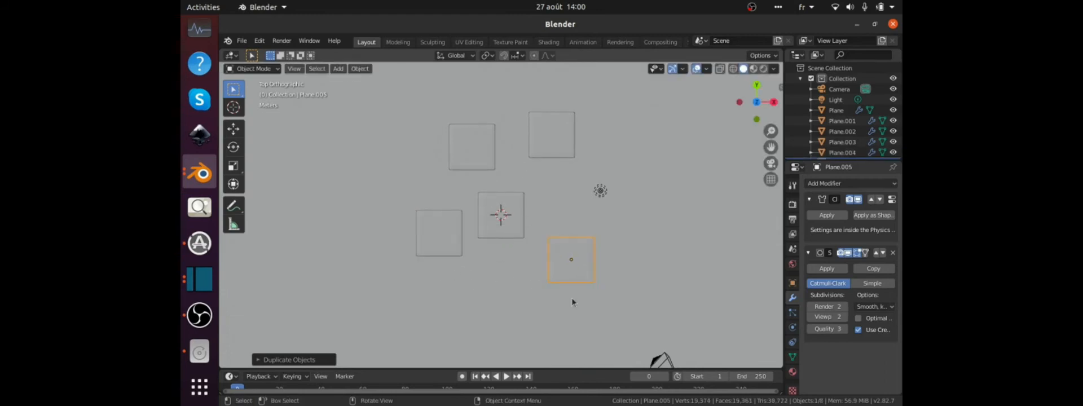
Play the simulation to check all five cushions falling onto the ground, and return to frame 0.
middle_click_drag(571, 297, 603, 195)
key("space")
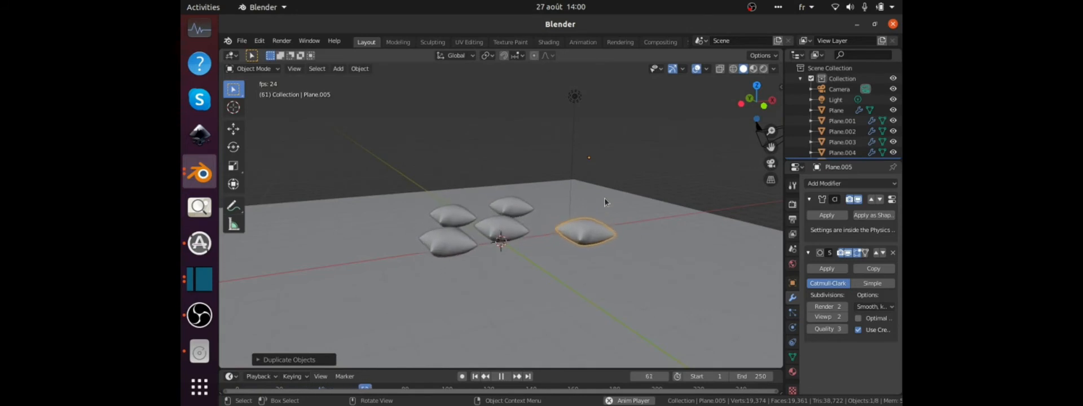
key("space")
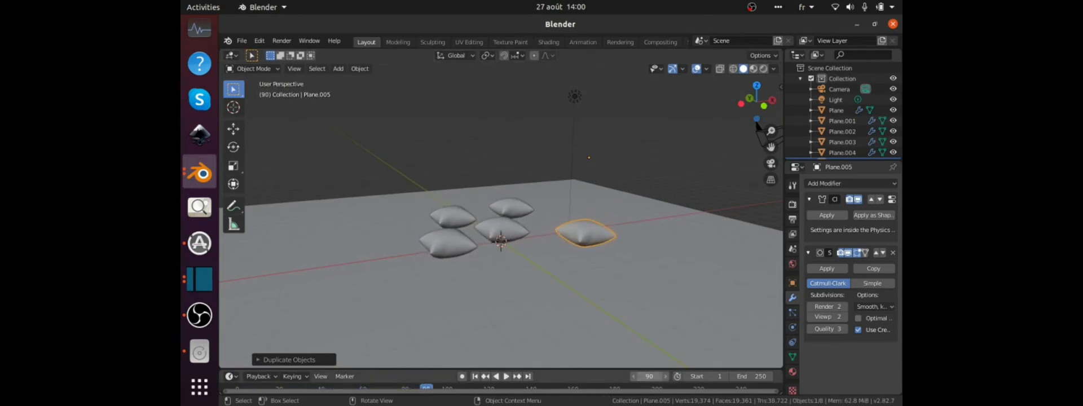
key("Return")
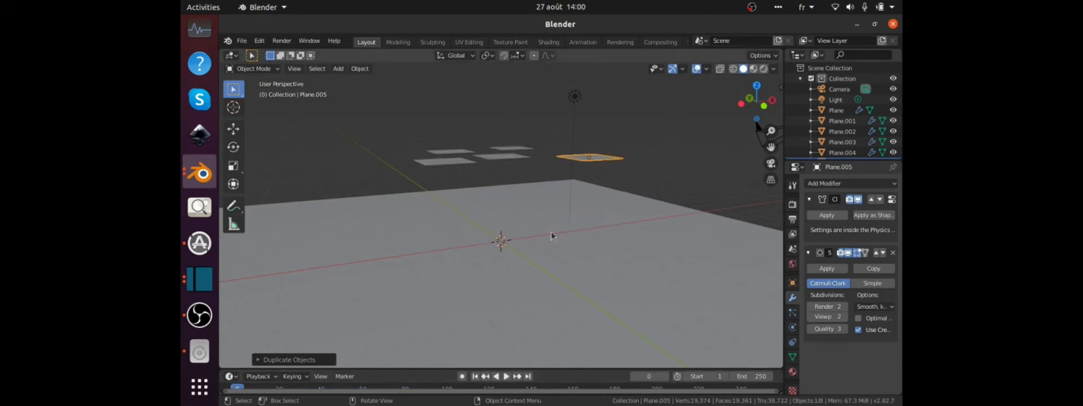
Raise the last duplicated slab above the others and lower the original slab closer to the ground plane.
key("g")
left_click(565, 174)
left_click(503, 153)
key("g")
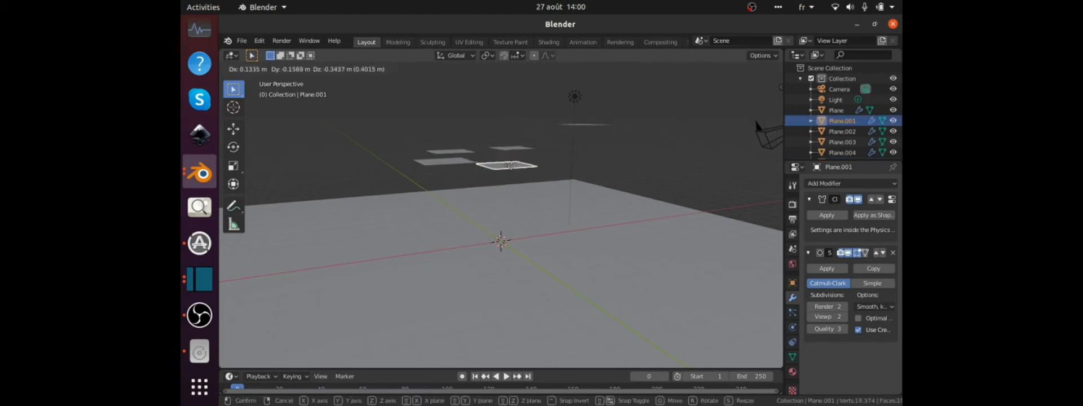
left_click(512, 170)
Move the remaining three slab copies to staggered heights and positions, placing one of them close to the original slab.
left_click(503, 147)
key("g")
left_click(500, 137)
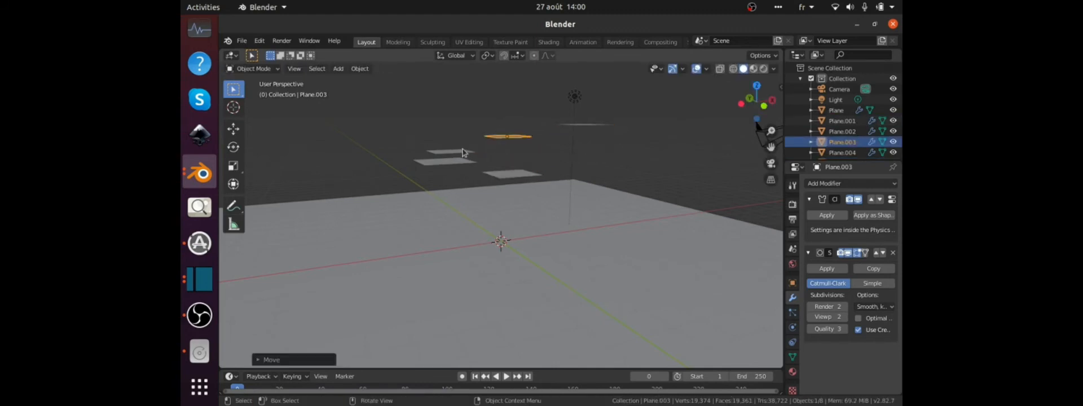
left_click(464, 150)
key("g")
left_click(470, 124)
left_click(456, 164)
key("g")
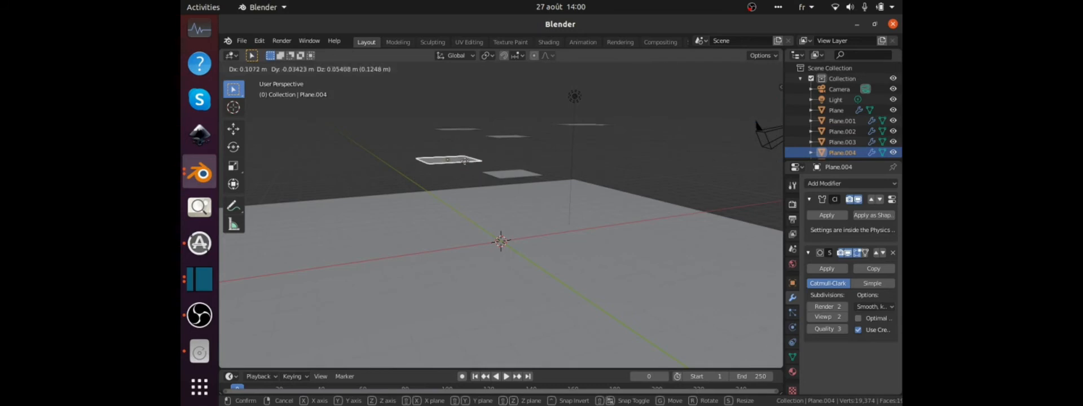
left_click(491, 157)
Play the simulation from a higher viewpoint to check how the staggered cushions land, stopping at frame 48.
middle_click_drag(513, 177, 517, 199)
key("space")
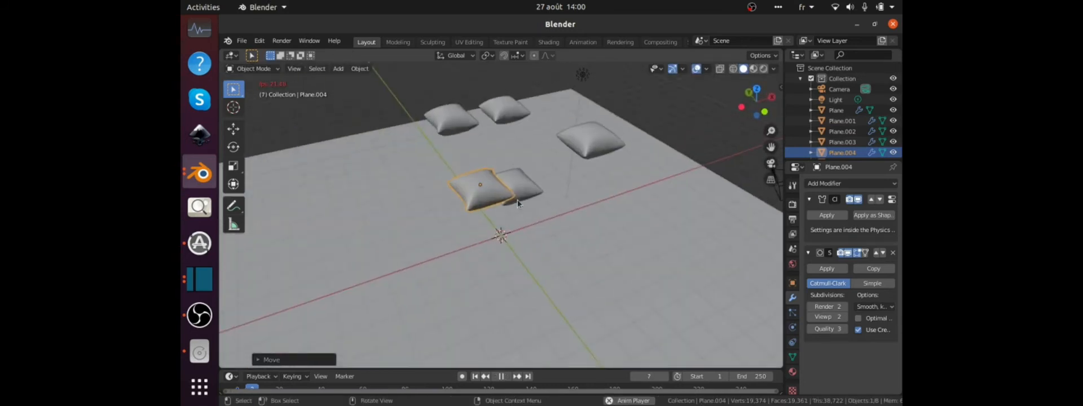
key("space")
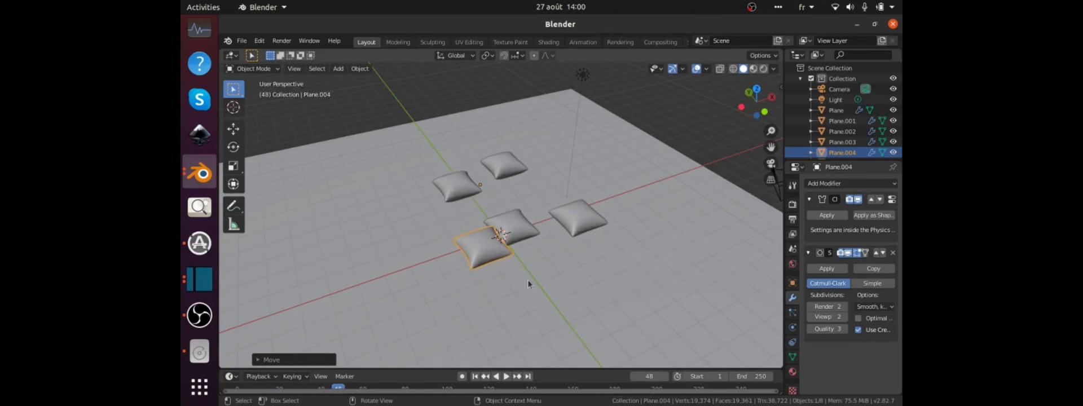
Delete the four duplicated cushions, keeping only the original, and return to frame 0.
key("Delete")
left_click(457, 175)
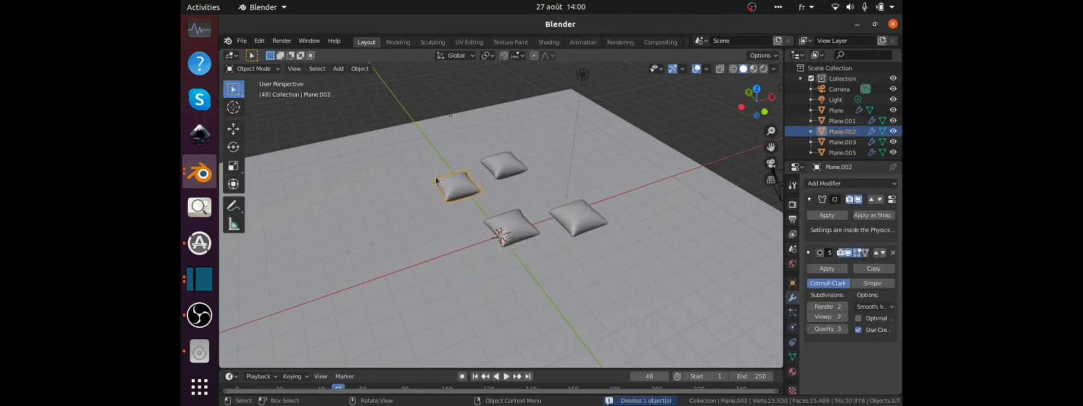
key("Delete")
left_click(503, 164)
key("Delete")
key("Delete")
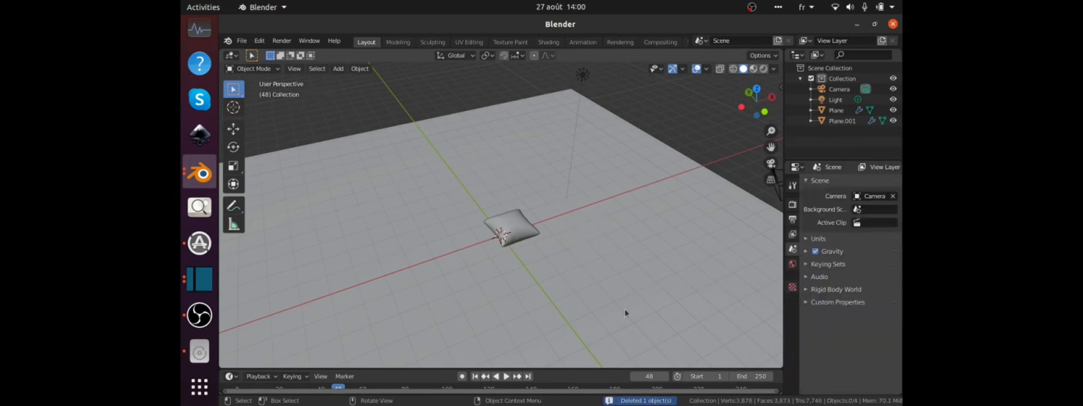
key("Return")
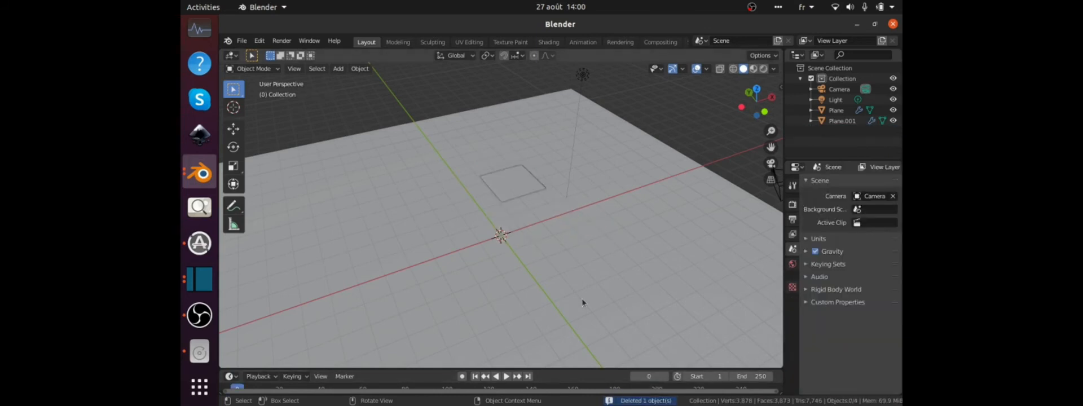
Enable Collision physics on the original cloth slab in addition to its Cloth physics.
left_click(542, 185)
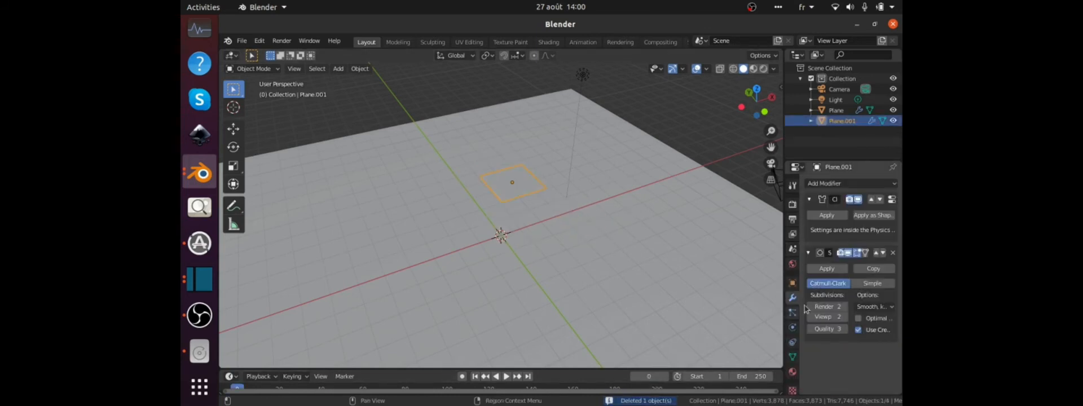
left_click(829, 183)
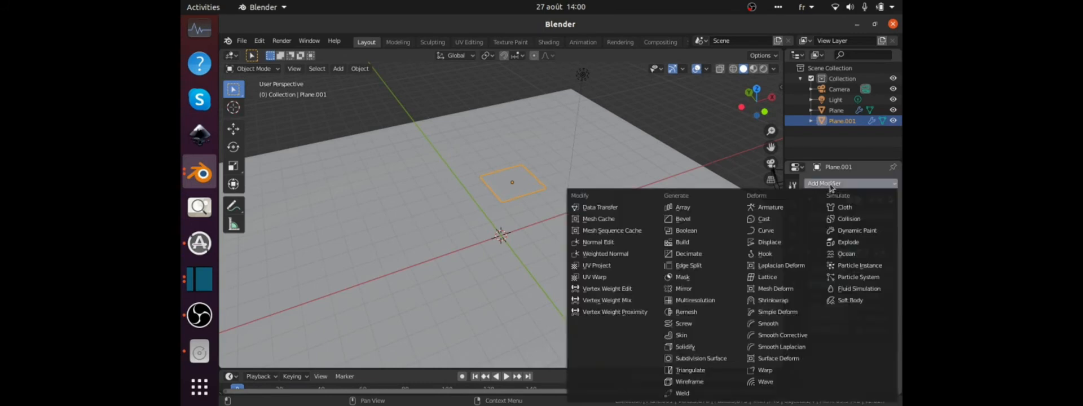
key("Escape")
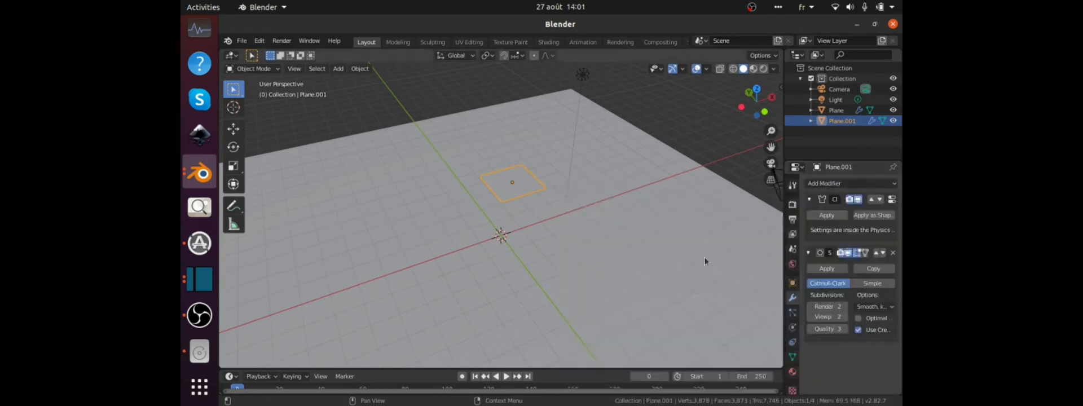
left_click(794, 342)
left_click(792, 327)
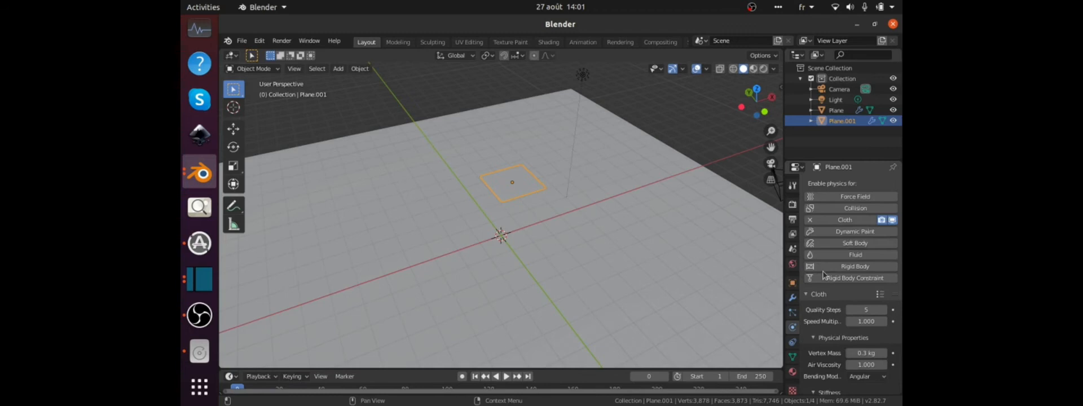
left_click(843, 209)
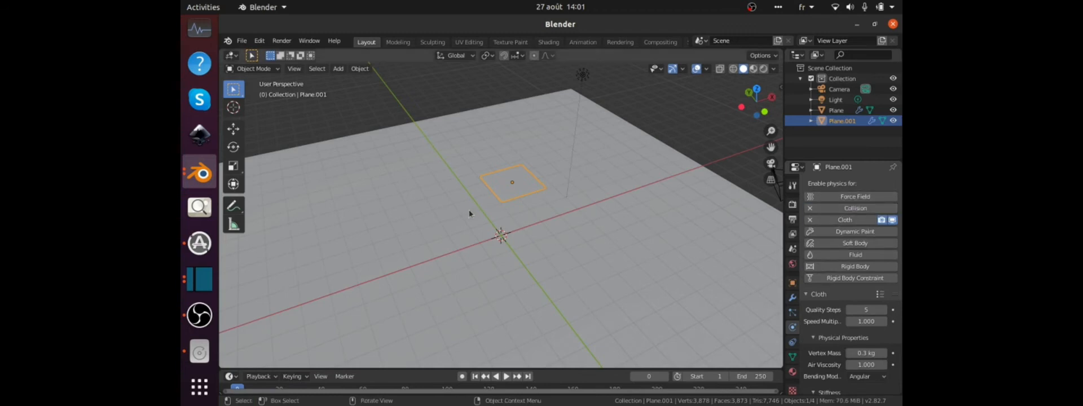
Duplicate the cloth slab three times, placing the copies around and above the original at staggered heights.
key("shift+d")
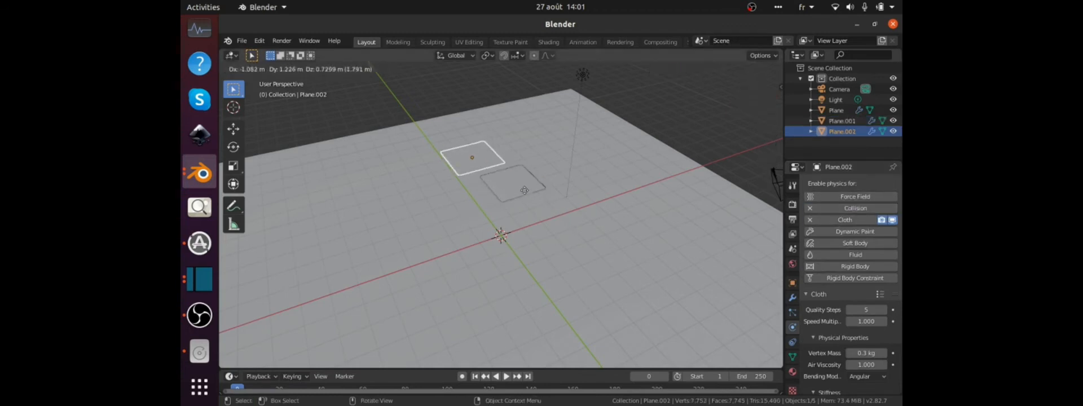
left_click(536, 169)
key("shift+d")
left_click(571, 164)
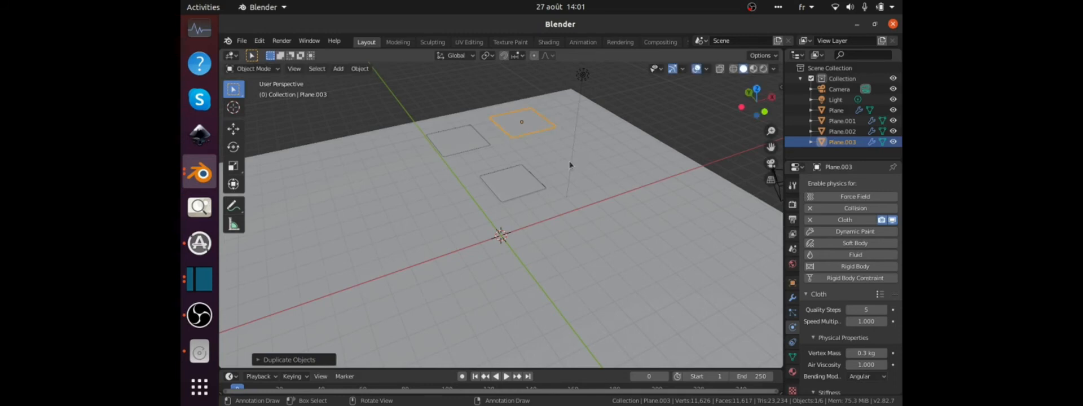
middle_click_drag(571, 163, 557, 145)
key("shift+d")
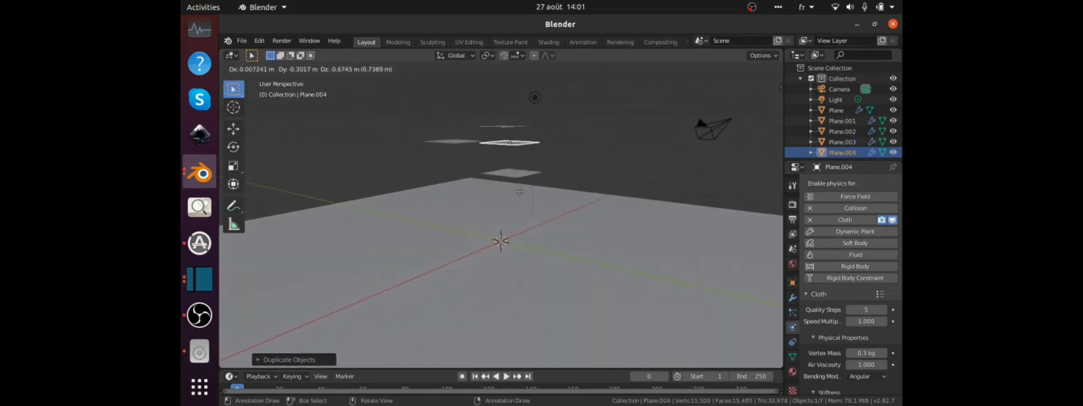
left_click(533, 191)
middle_click_drag(532, 192, 486, 238)
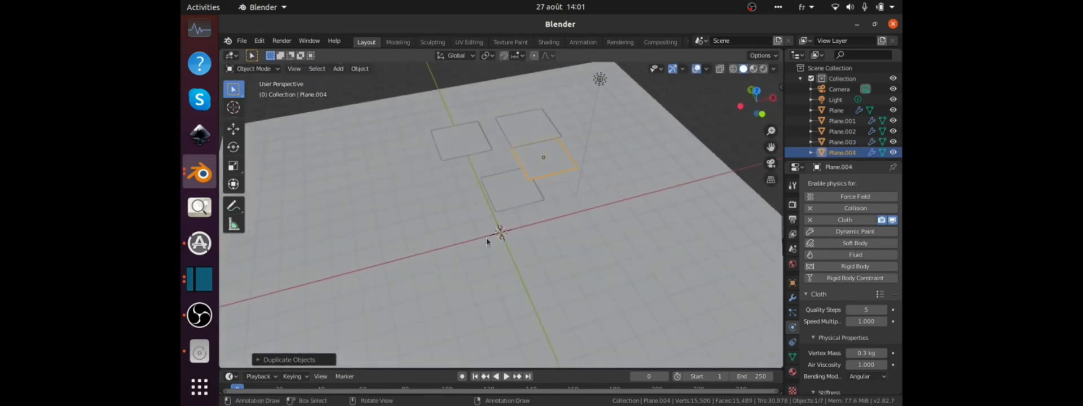
Play the simulation from above and from a lower viewpoint to check how the four cushions collide, stopping at frame 62.
key("space")
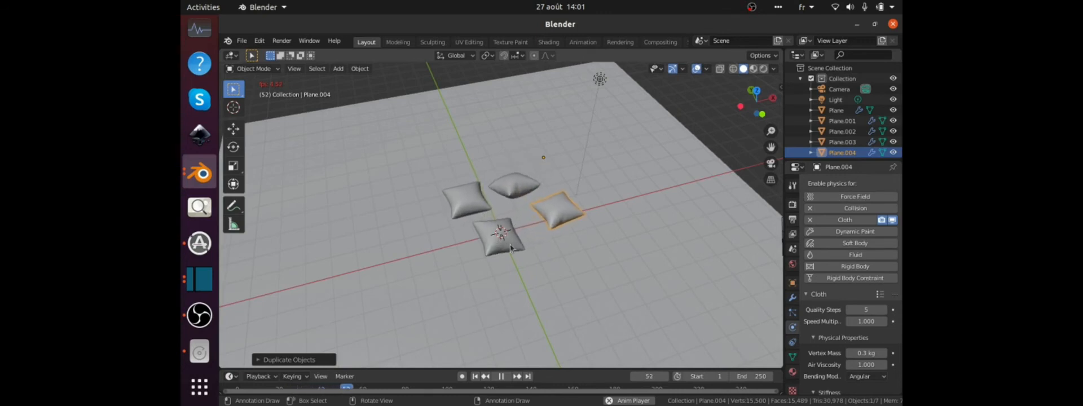
middle_click_drag(486, 242, 537, 212)
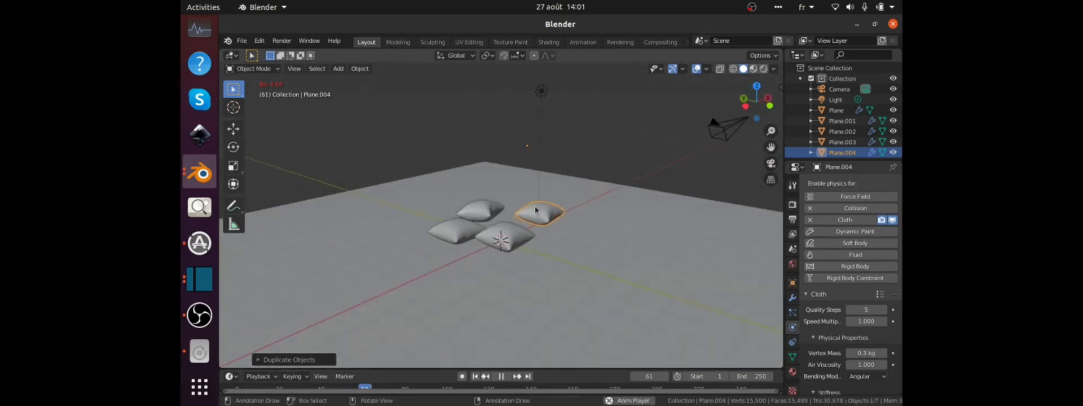
key("space")
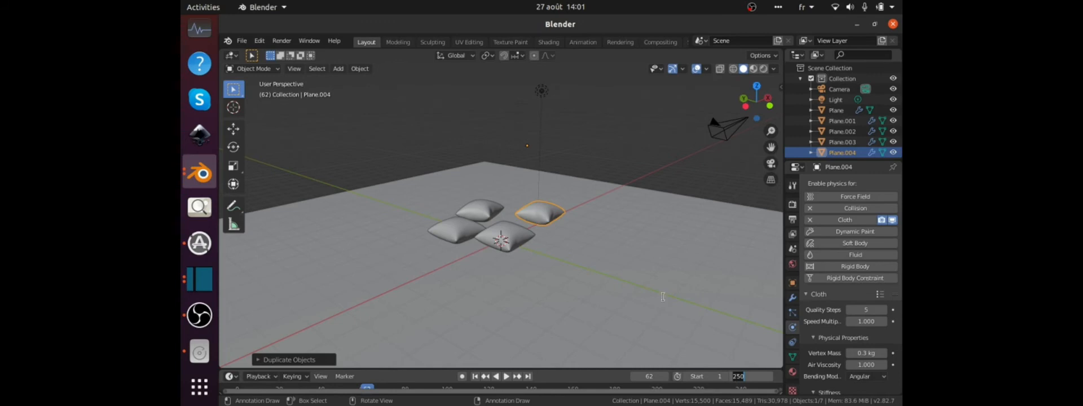
Set the animation's end frame to 150 and enlarge the timeline area.
key("Return")
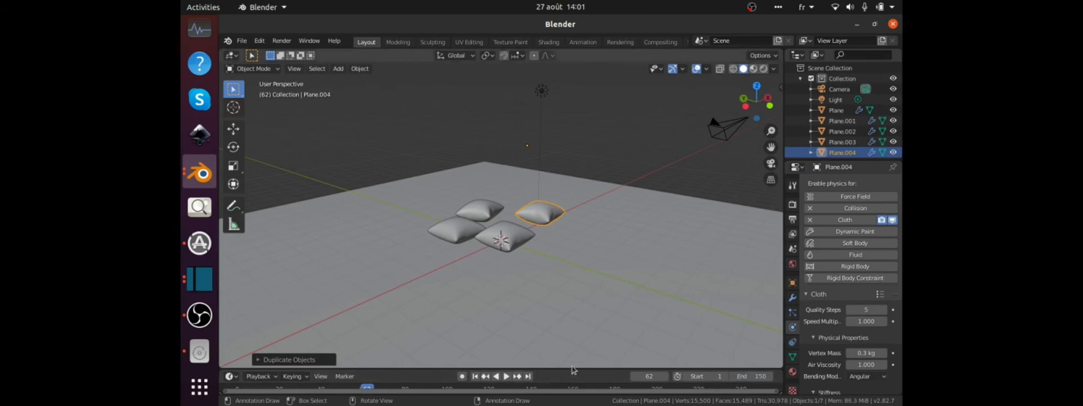
left_click_drag(571, 369, 576, 308)
Preview the cushion simulation briefly, return to frame 0 and play it again from the start.
key("space")
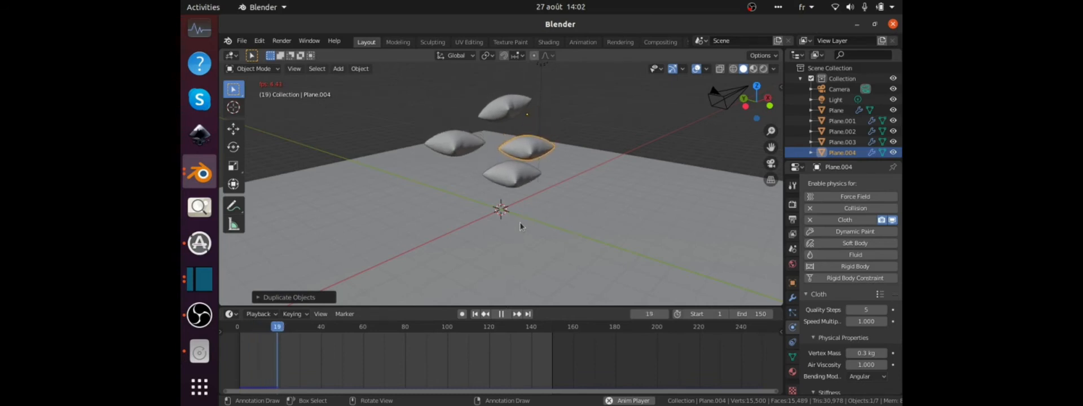
key("space")
type("0")
key("Return")
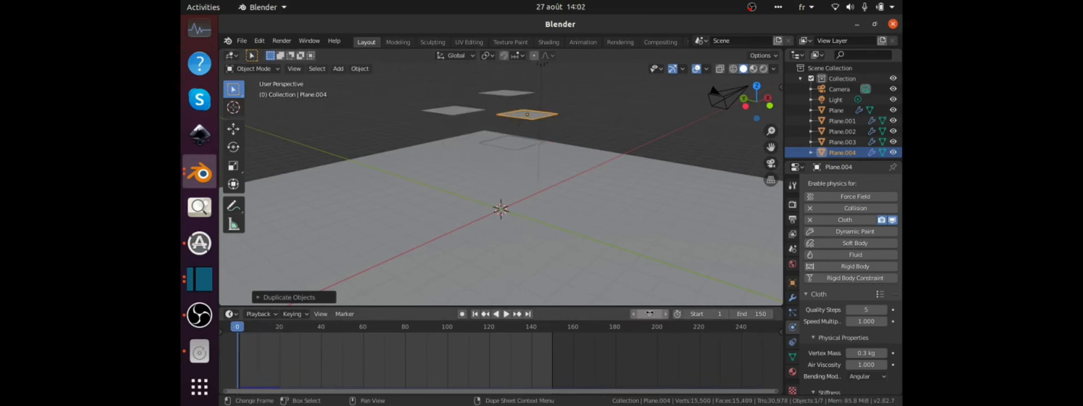
key("space")
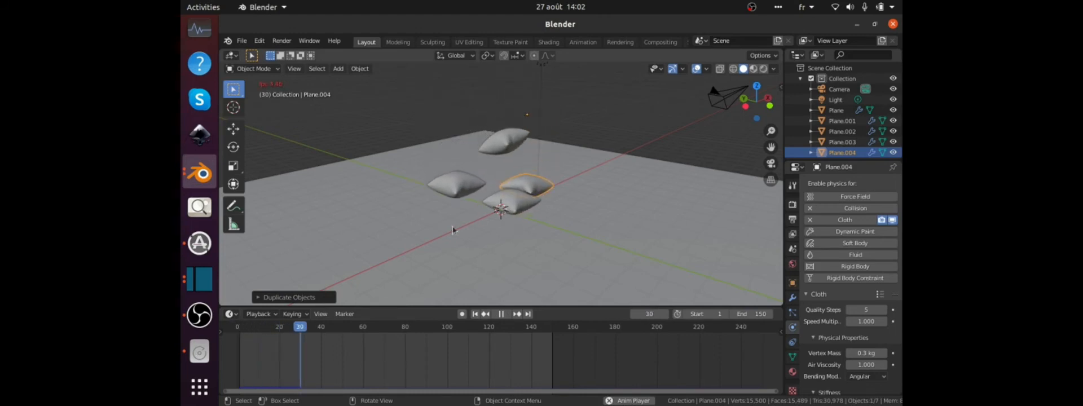
Switch to VLC and review the rendered reference video cushion0001-0250.mkv, pausing around the 3-second mark and near the end.
scroll(198, 59, "up", 4)
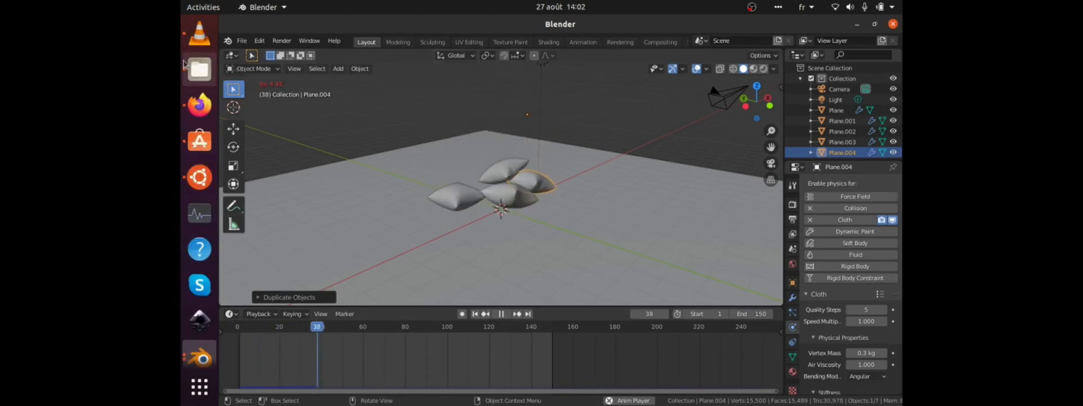
left_click(194, 34)
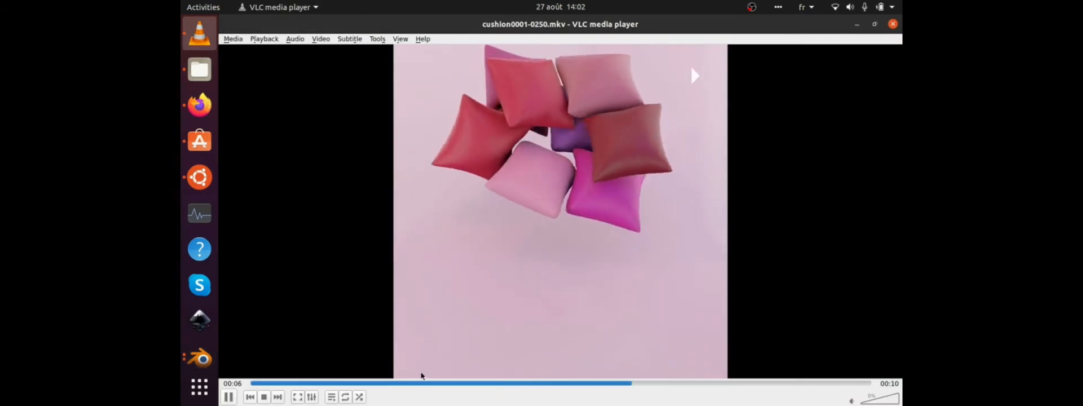
left_click(393, 384)
key("space")
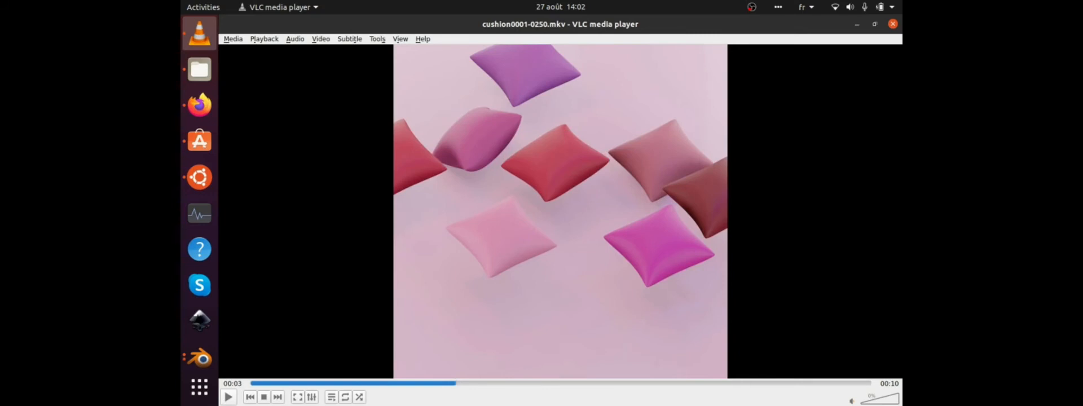
key("space")
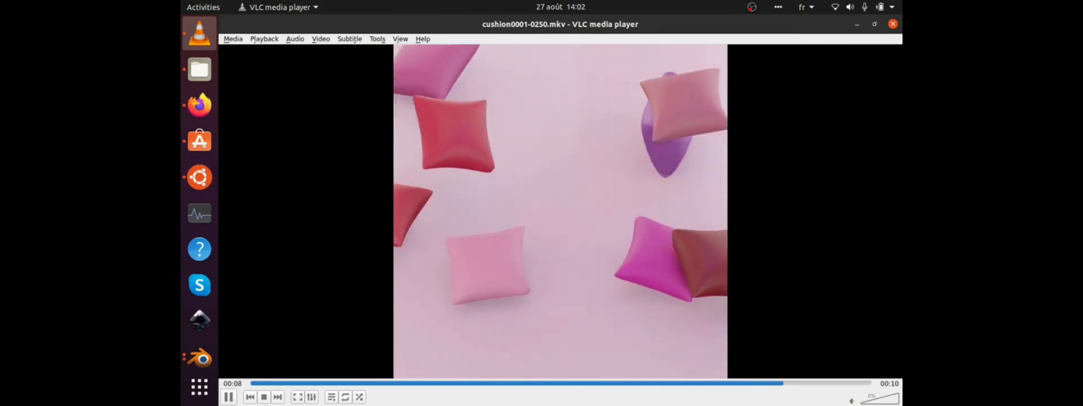
key("space")
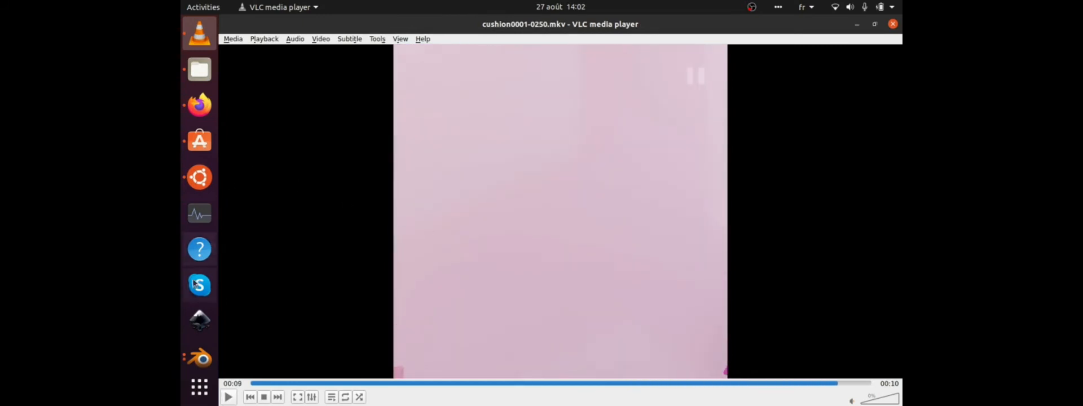
Switch back to Blender, inspect the playing cushions from a higher viewpoint, stop the playback and return to frame 0.
left_click(190, 343)
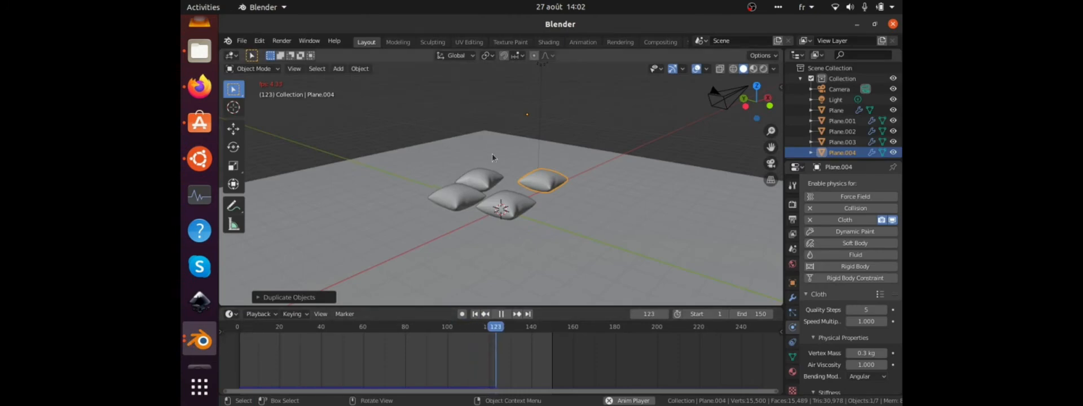
middle_click_drag(492, 154, 469, 176)
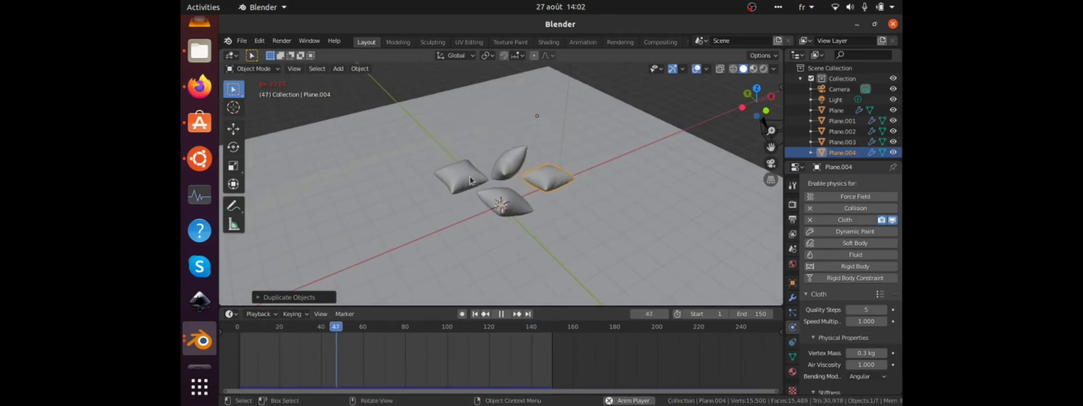
mouse_move(469, 176)
middle_mouse_down()
mouse_move(733, 186)
mouse_move(442, 153)
mouse_move(462, 173)
middle_mouse_up()
key("space")
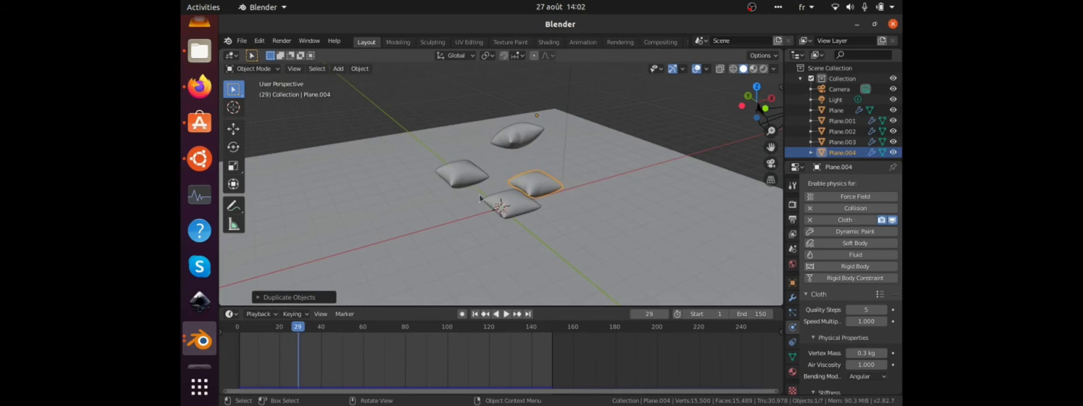
left_click(648, 314)
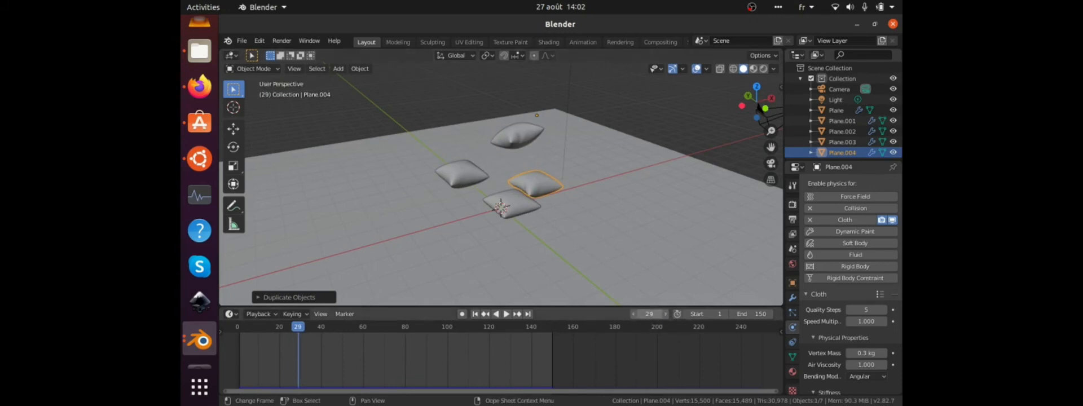
type("0")
key("Return")
Add a Force-type force field and raise it along Z to the middle of the four cloth slabs.
key("shift+a")
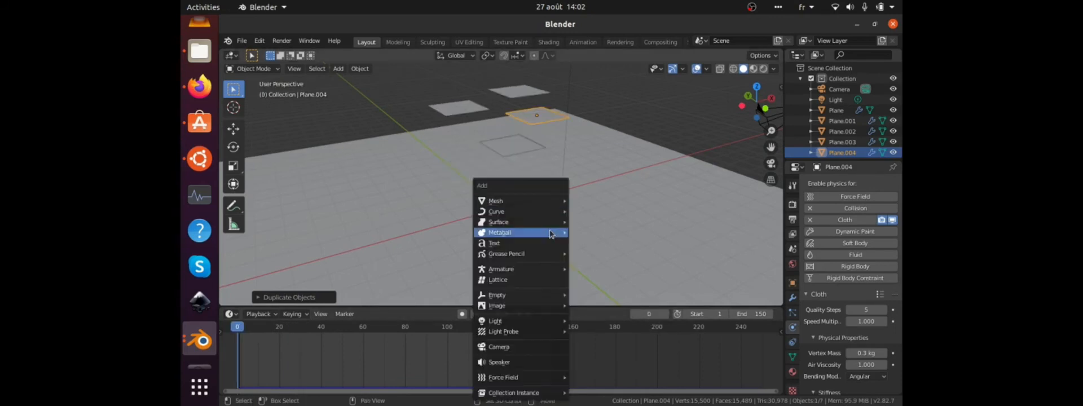
mouse_move(516, 382)
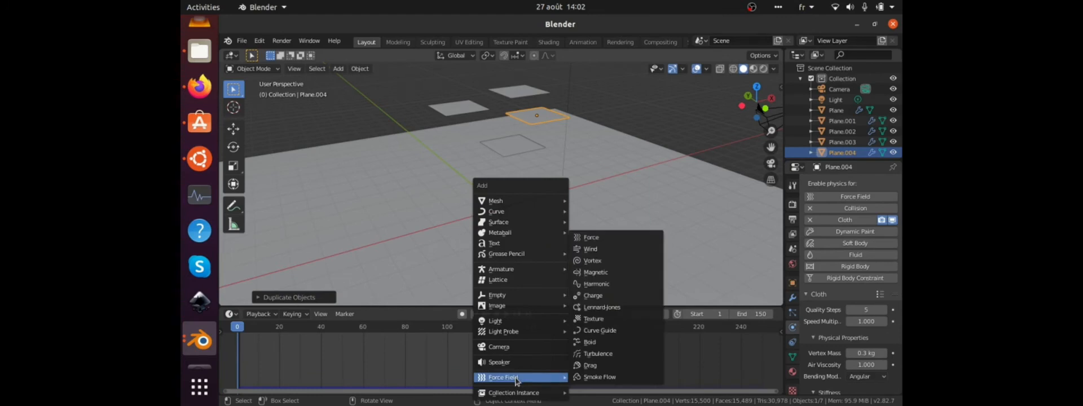
left_click(591, 237)
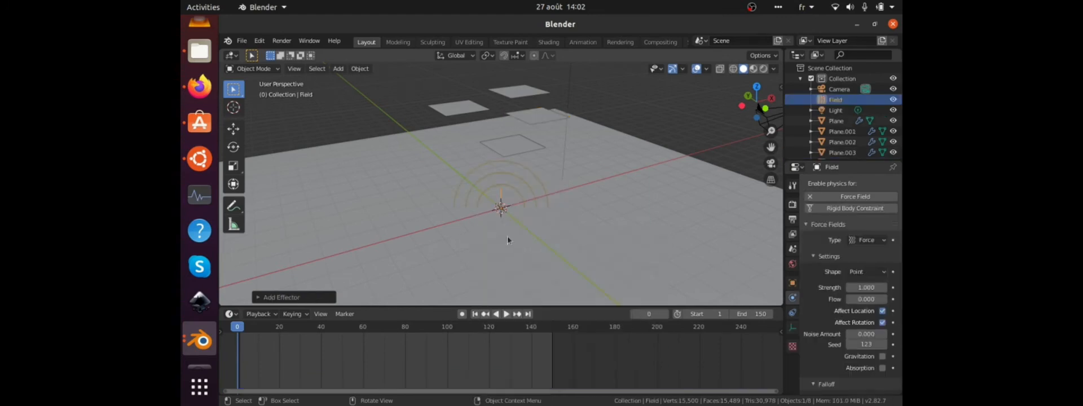
key("g")
key("z")
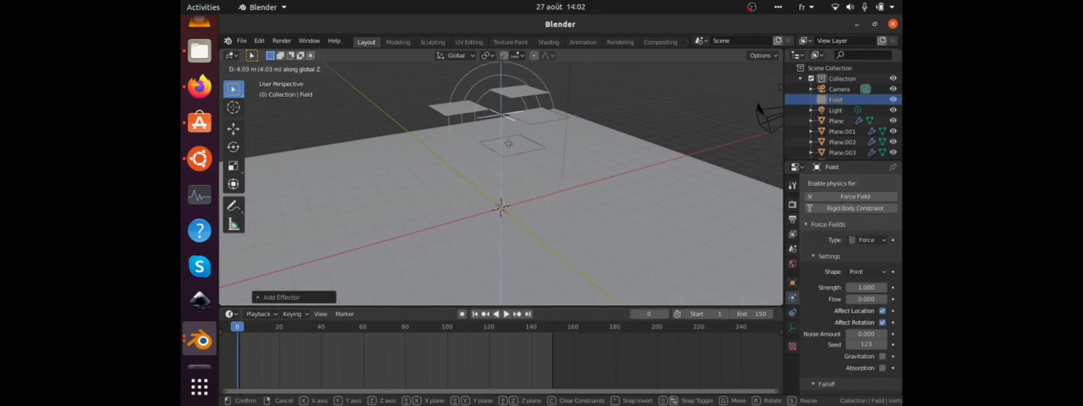
left_click(509, 149)
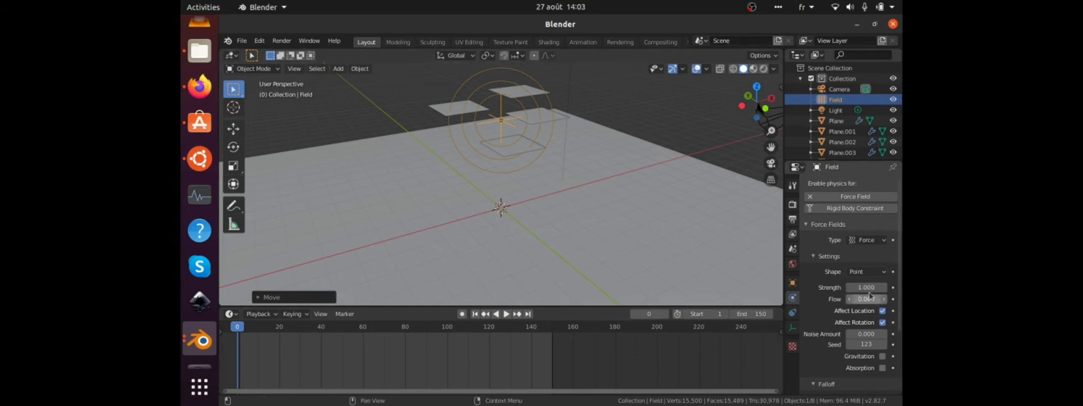
Set the force field's strength to 0 and insert a keyframe for it at frame 0.
left_click(859, 287)
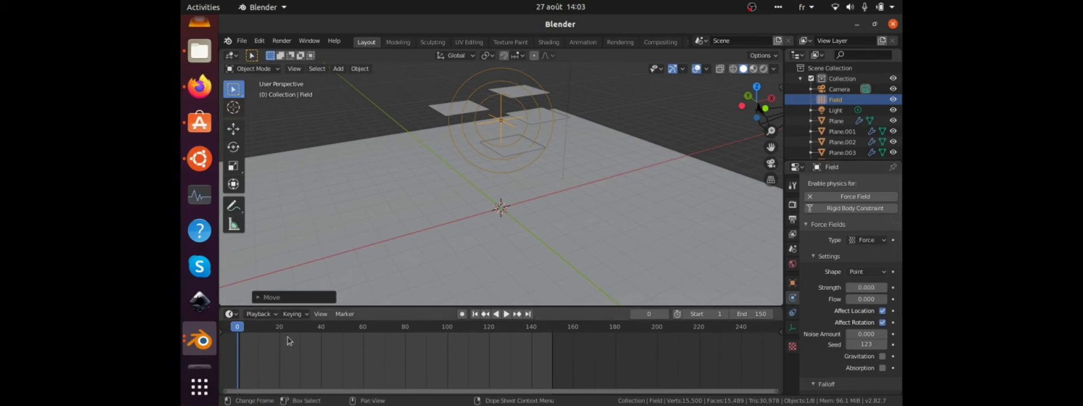
right_click(869, 287)
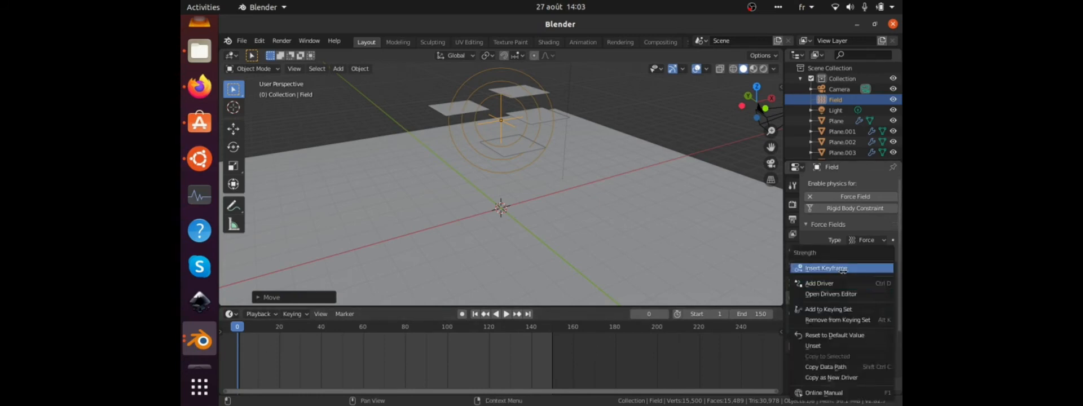
left_click(842, 269)
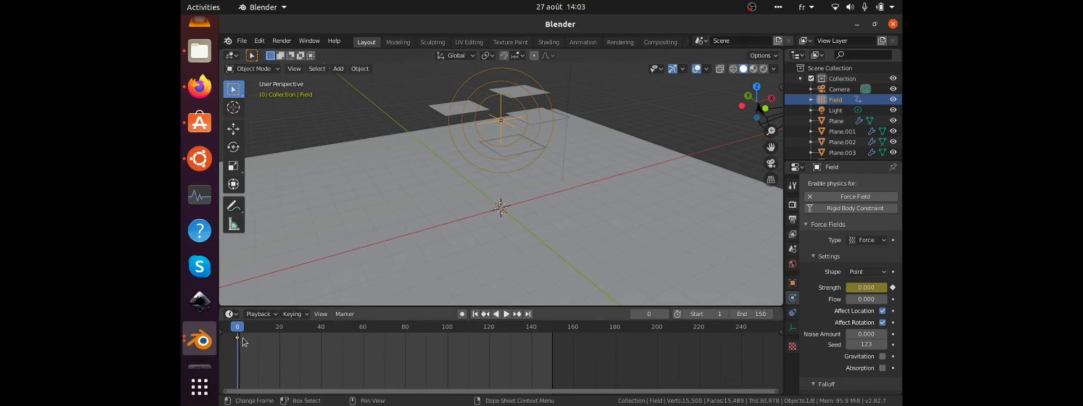
Play the simulation to frame 22 and copy the zero-strength keyframe to about frame 64.
key("space")
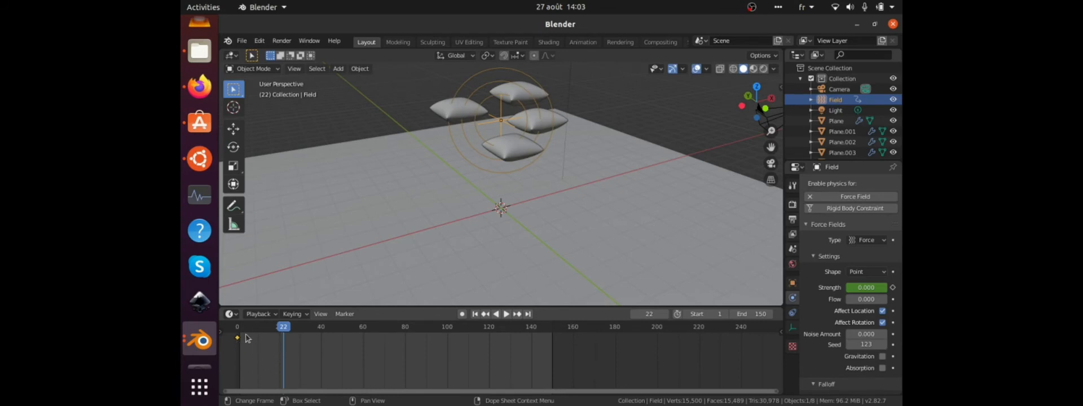
key("g")
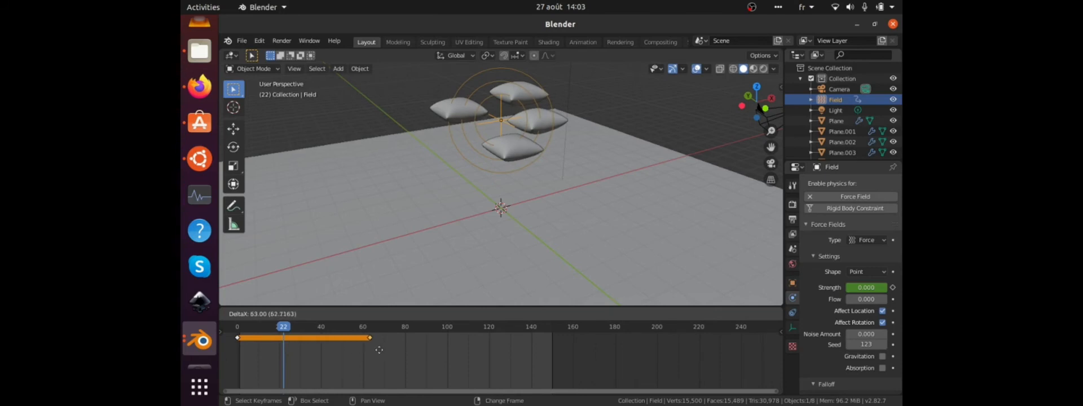
left_click(382, 350)
Go to frame 66, set the force field's strength to -500 and insert a keyframe for it.
left_click(380, 330)
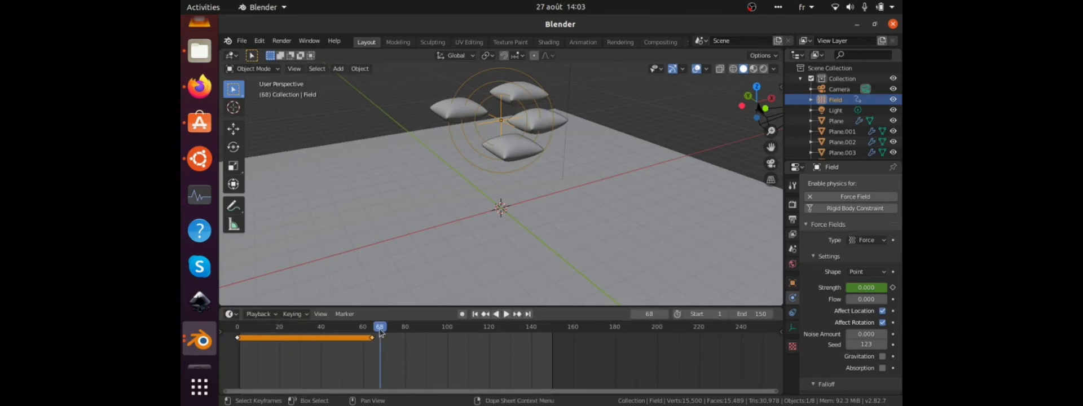
key("space")
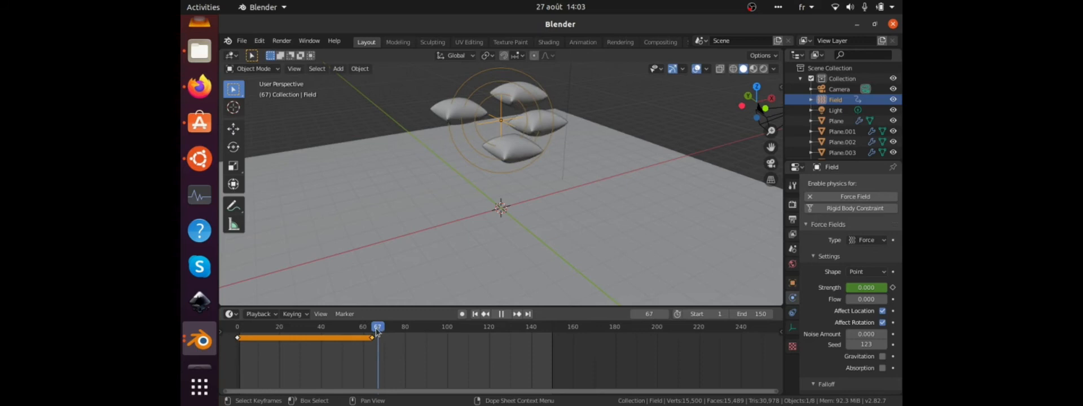
key("Escape")
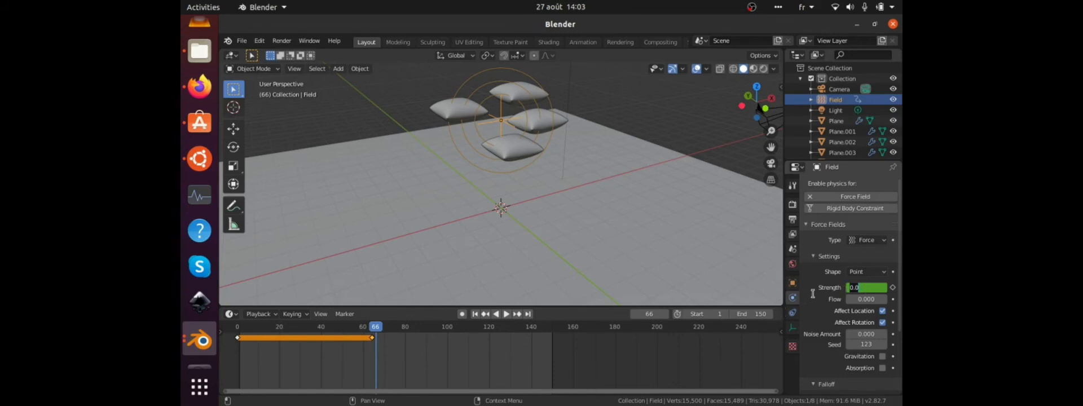
left_click(815, 293)
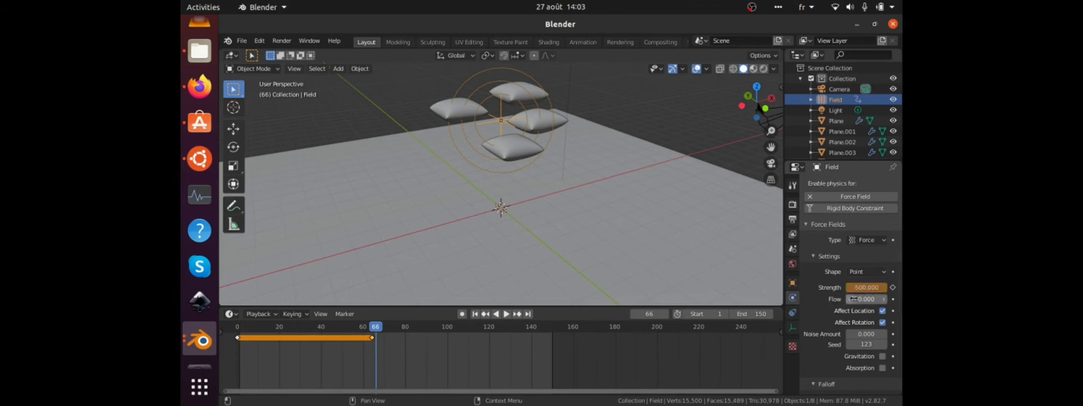
right_click(865, 288)
left_click(864, 284)
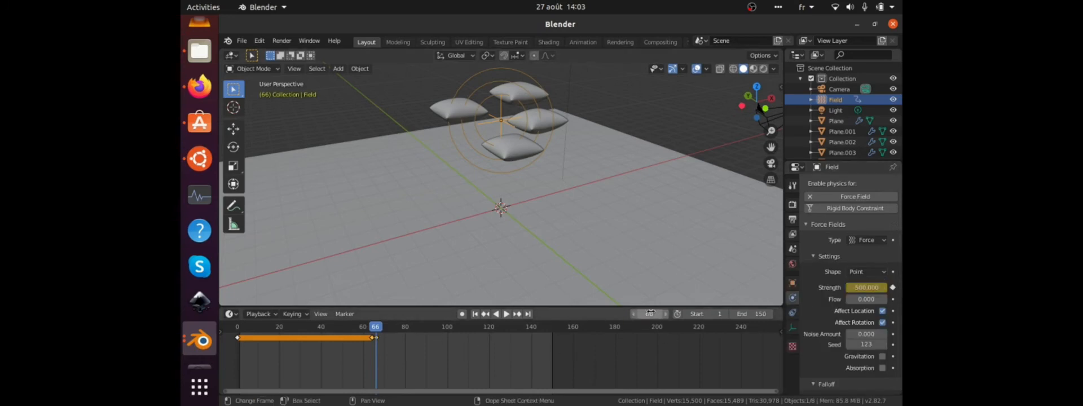
Play the simulation from the first frame to frame 112 to check how the force field pulls the cushions.
key("shift+Left")
key("space")
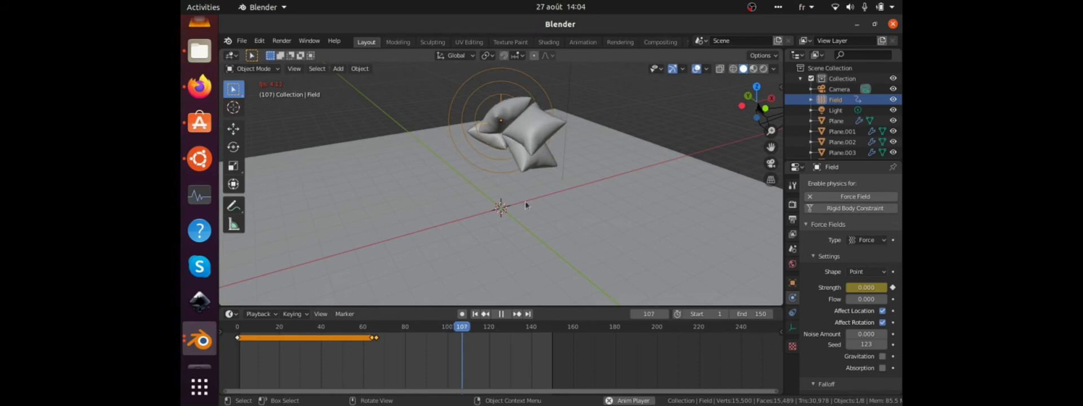
key("space")
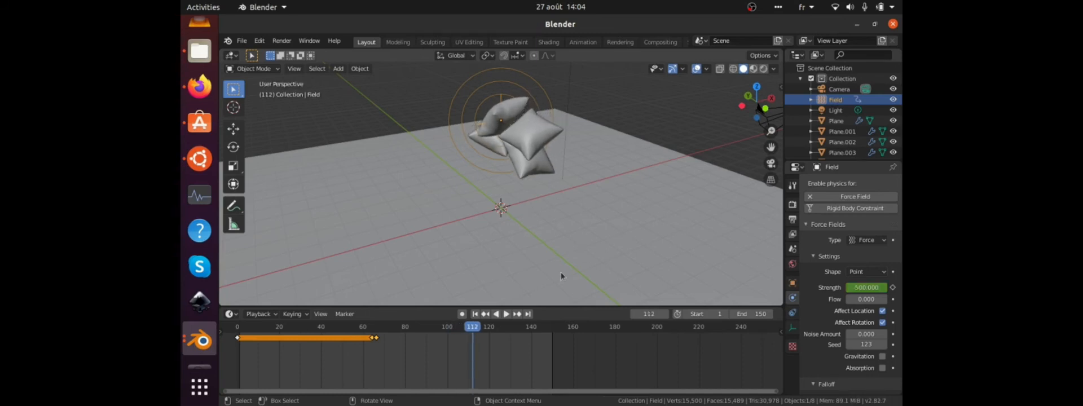
key("minus")
Switch to the cushio.blend window and examine its scene from outside the camera in rendered shading.
left_click(199, 342)
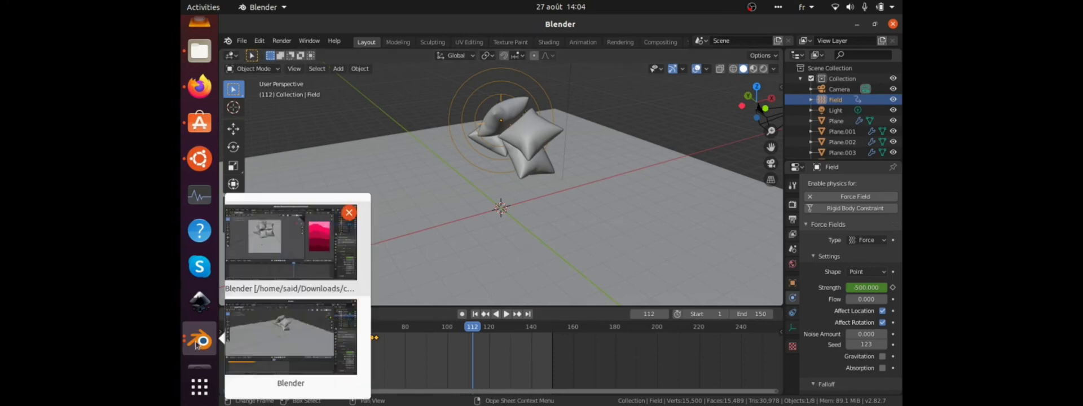
left_click(296, 269)
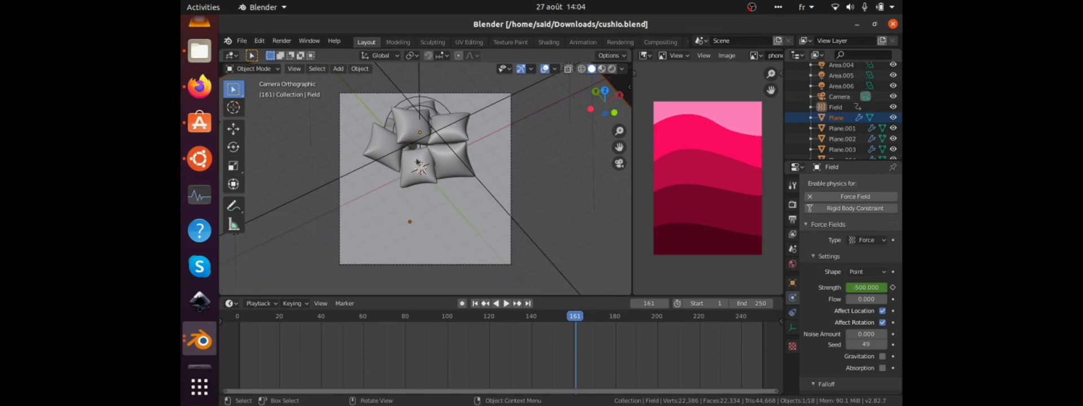
middle_click_drag(417, 162, 457, 126)
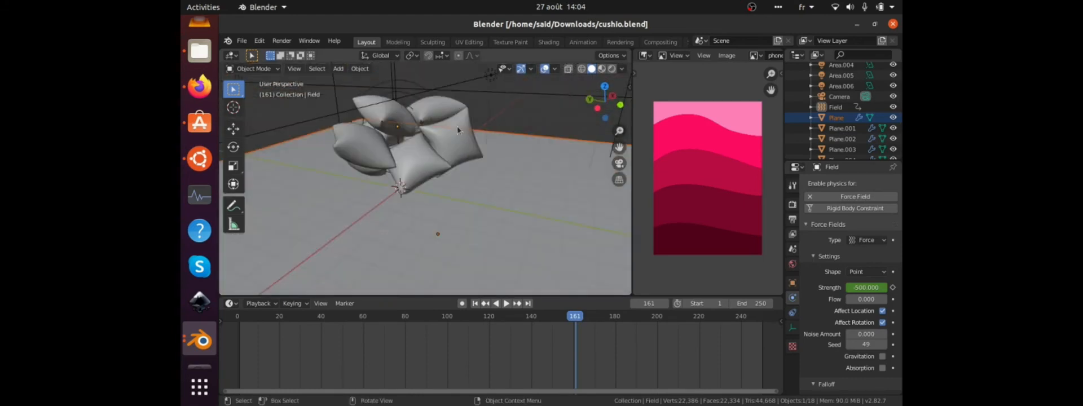
scroll(457, 130, "down", 2)
key("z")
key("8")
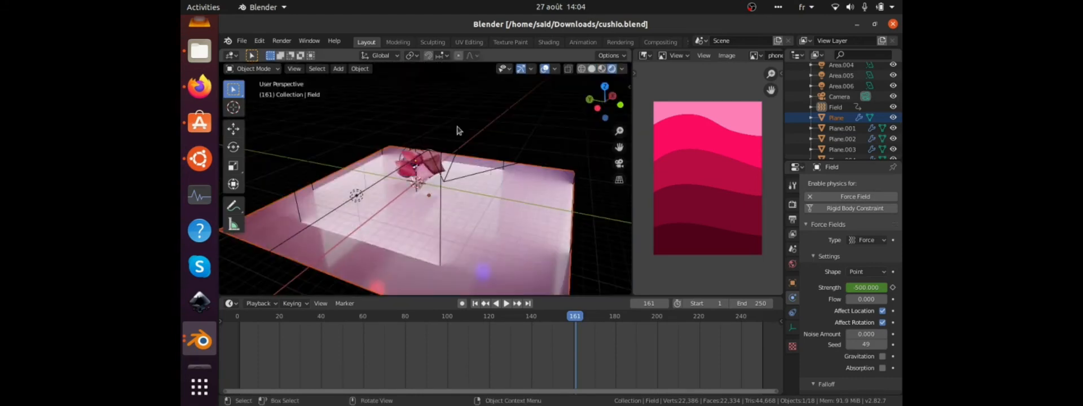
Return to solid shading, frame the selected cushion Plane.001 and examine it with the surrounding cushions.
mouse_move(392, 213)
middle_mouse_down()
mouse_move(493, 212)
mouse_move(451, 238)
middle_mouse_up()
key("z")
key("6")
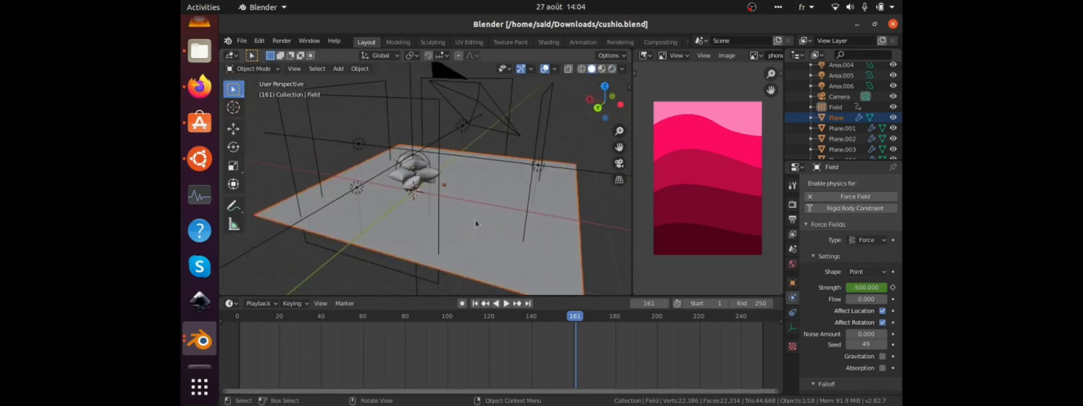
left_click(404, 179)
key("KP_Decimal")
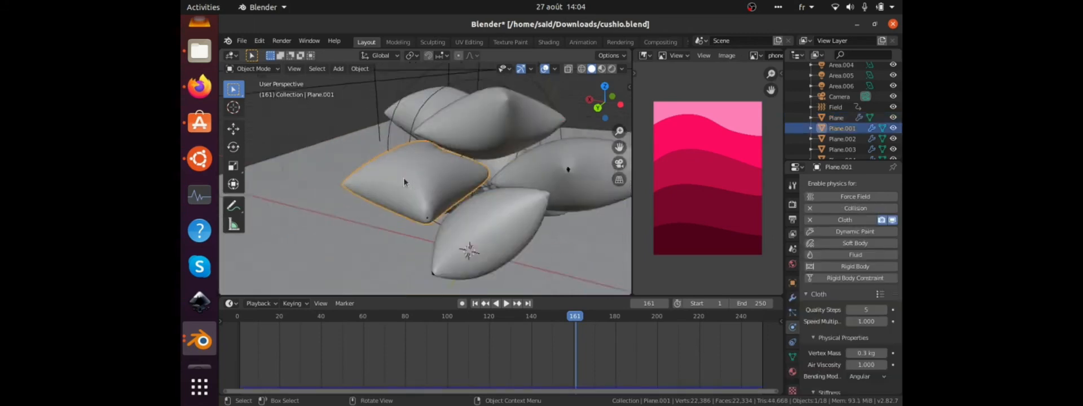
middle_click_drag(403, 178, 446, 190)
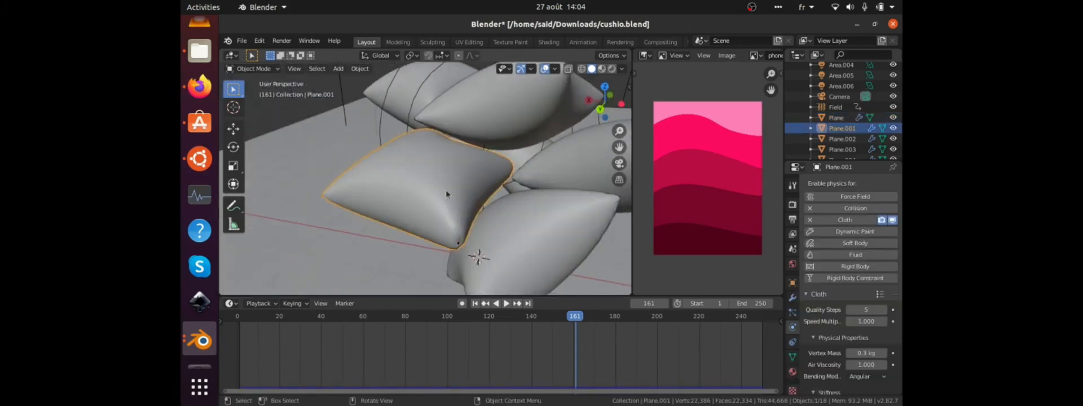
scroll(446, 191, "down", 3)
scroll(446, 189, "down", 6)
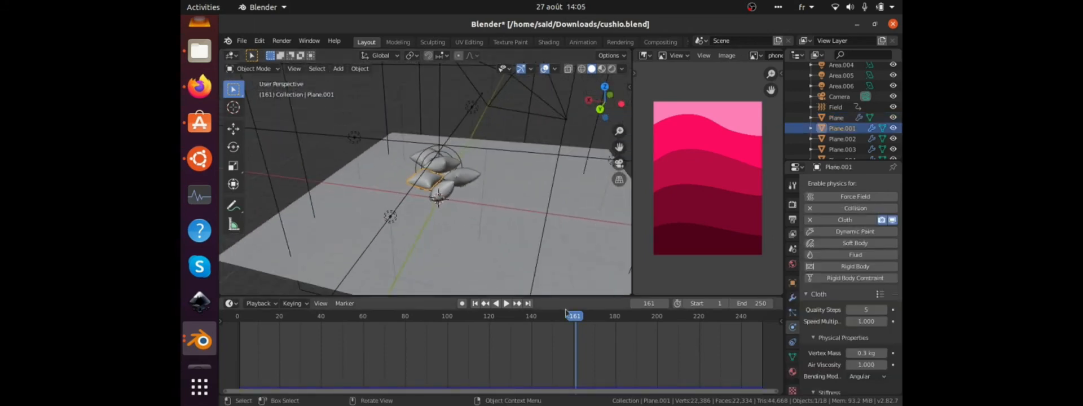
Go to frame 0, examine the starting layout of the cloth planes from above and return to the camera view.
type("0")
key("Return")
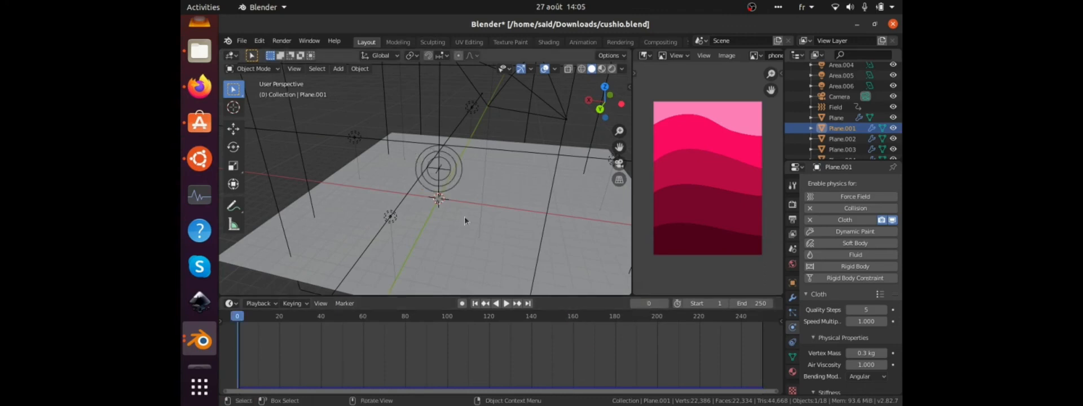
middle_click_drag(465, 218, 438, 237)
scroll(437, 237, "down", 4)
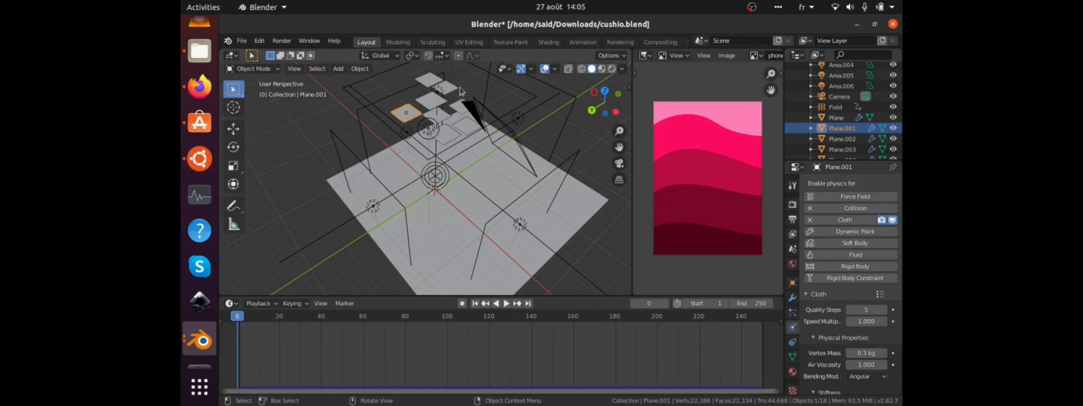
key("KP_0")
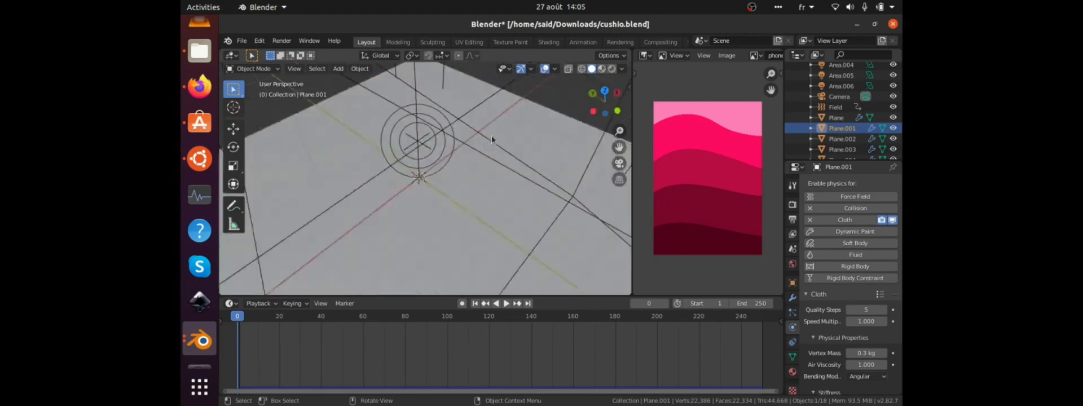
Select the camera and set its lens type to Orthographic.
left_click(510, 236)
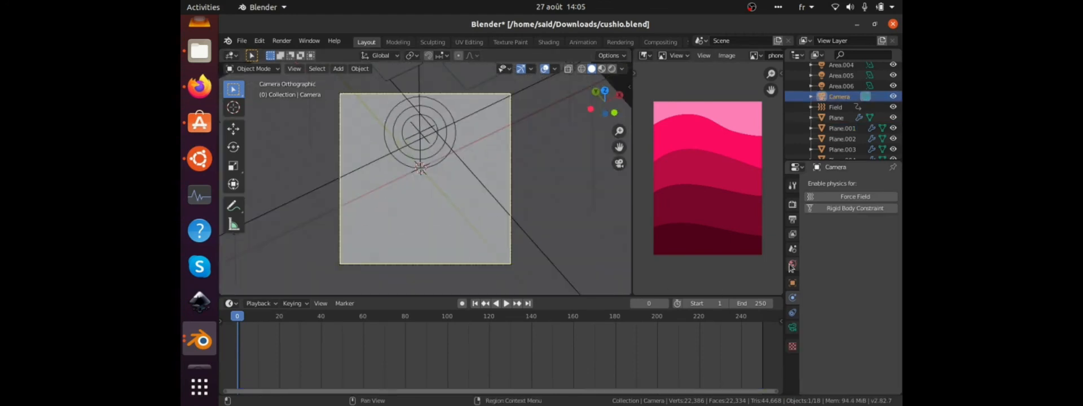
left_click(793, 329)
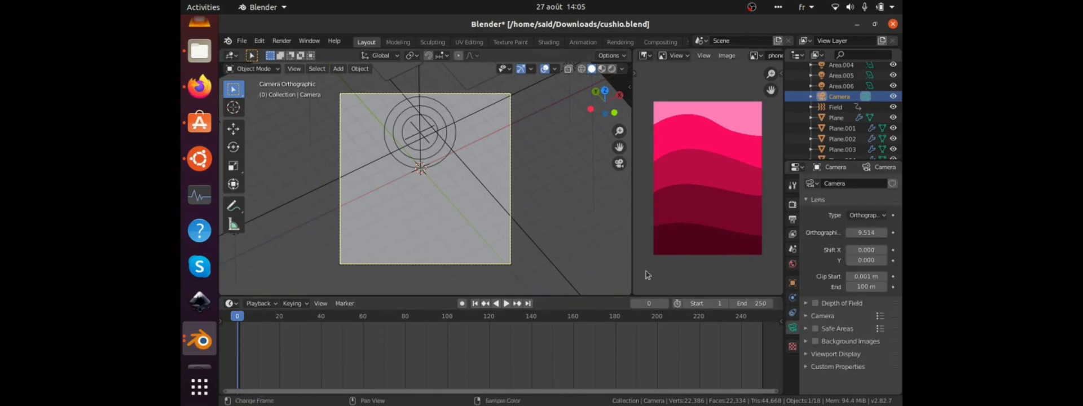
left_click(883, 216)
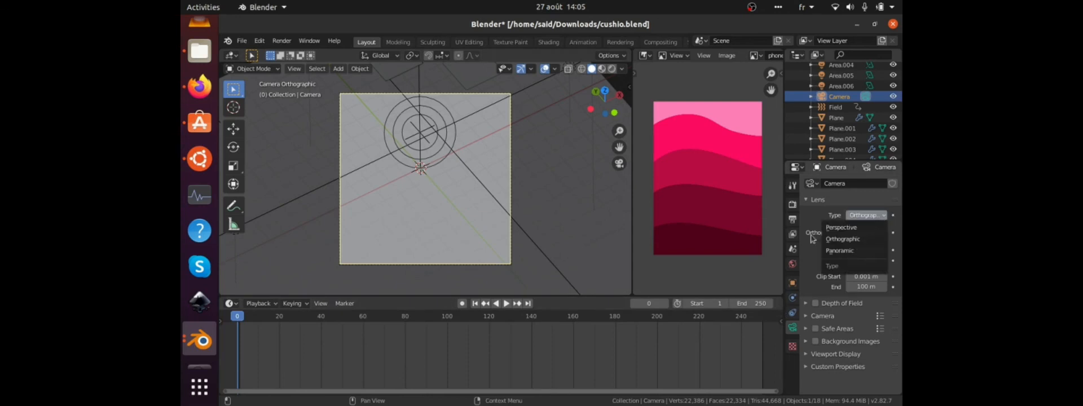
left_click(835, 239)
Examine the lights and planes in rendered shading from outside the camera, and show the render engine settings.
middle_click_drag(416, 216, 454, 175)
scroll(462, 191, "down", 6)
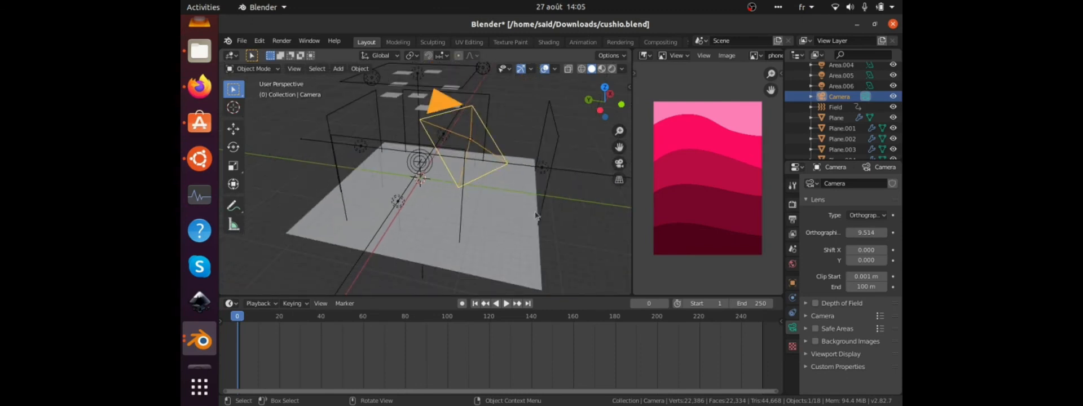
key("z")
key("8")
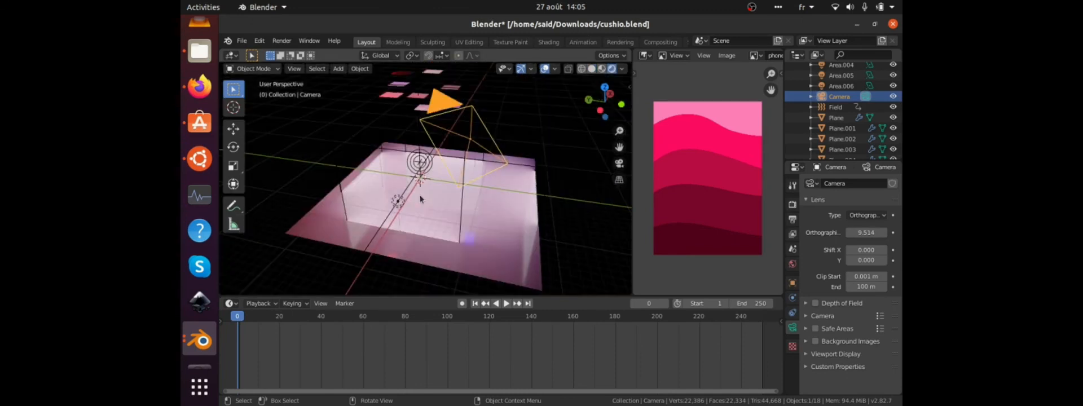
mouse_move(419, 199)
middle_mouse_down()
mouse_move(519, 206)
mouse_move(434, 125)
middle_mouse_up()
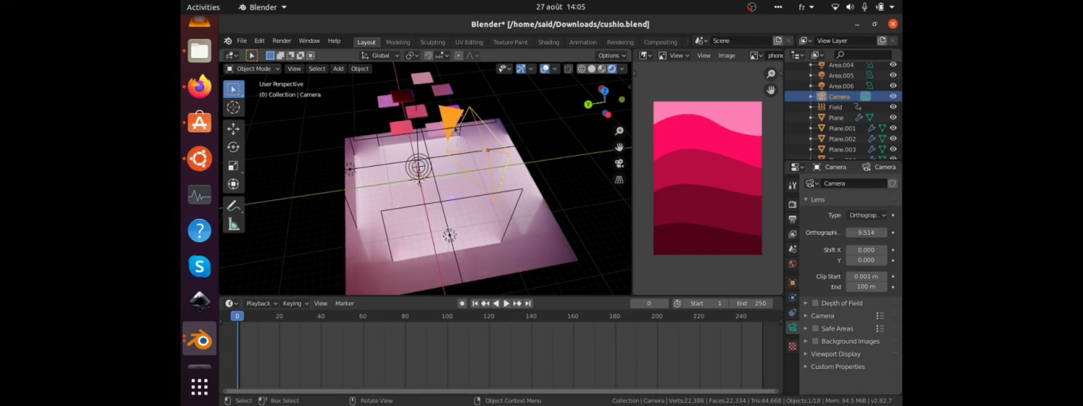
mouse_move(451, 210)
middle_mouse_down()
mouse_move(452, 145)
mouse_move(451, 198)
middle_mouse_up()
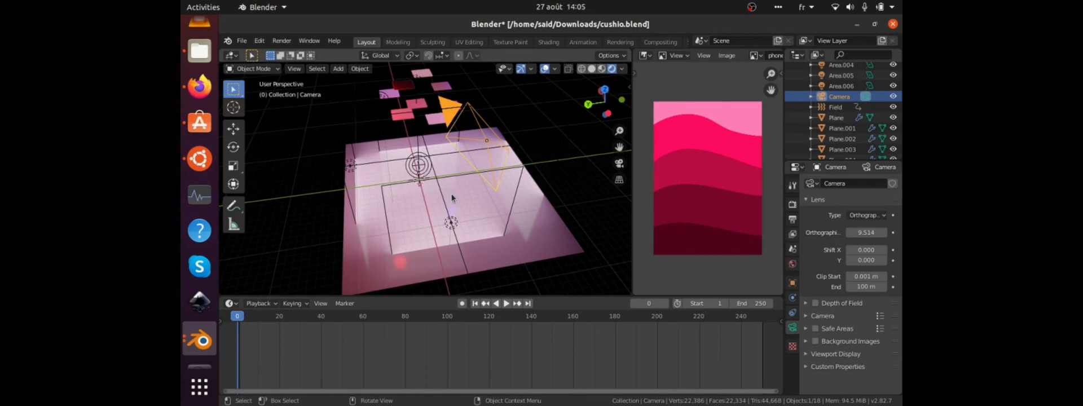
middle_click_drag(451, 192, 415, 188)
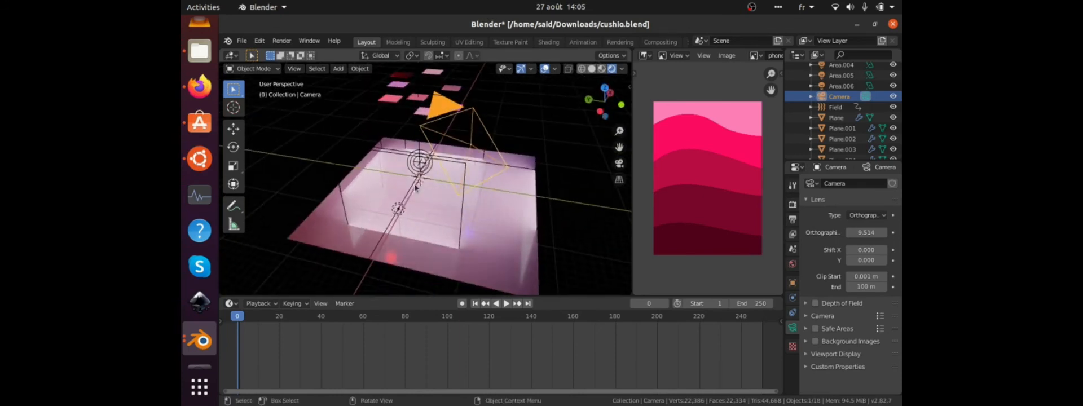
left_click(792, 203)
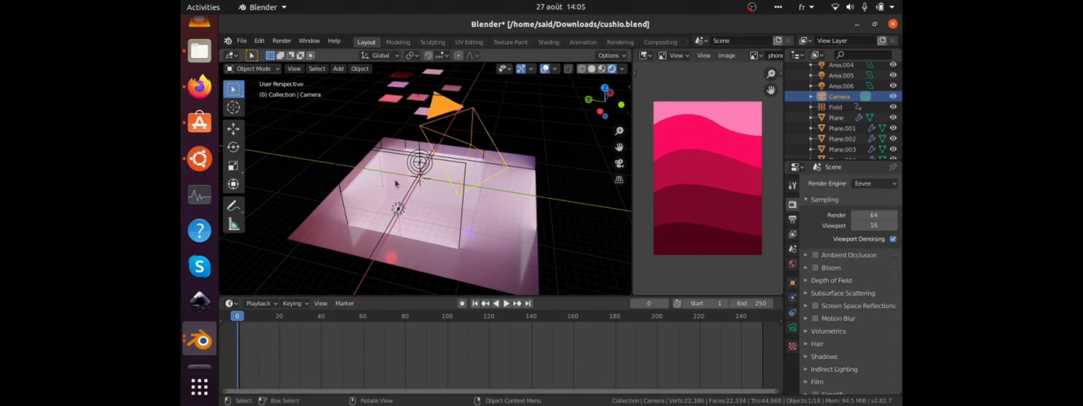
Return to the camera view and play the rendered animation to frame 130.
middle_click_drag(419, 177, 376, 180)
key("KP_0")
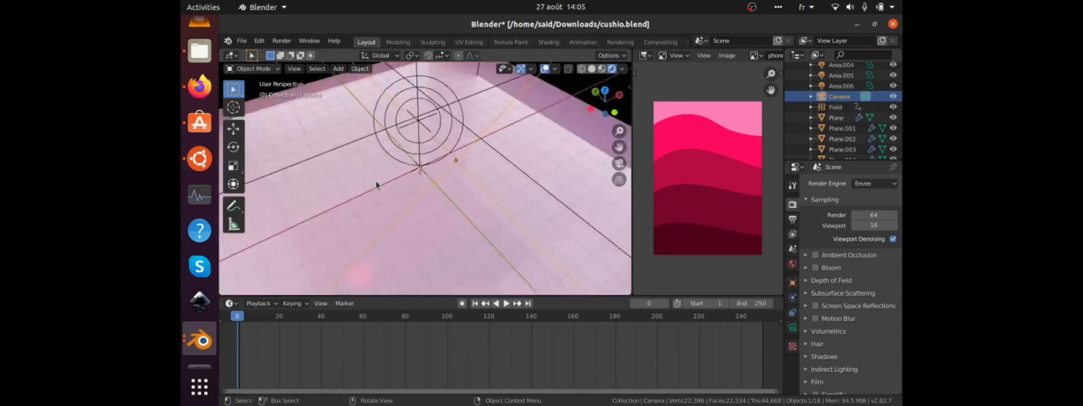
key("space")
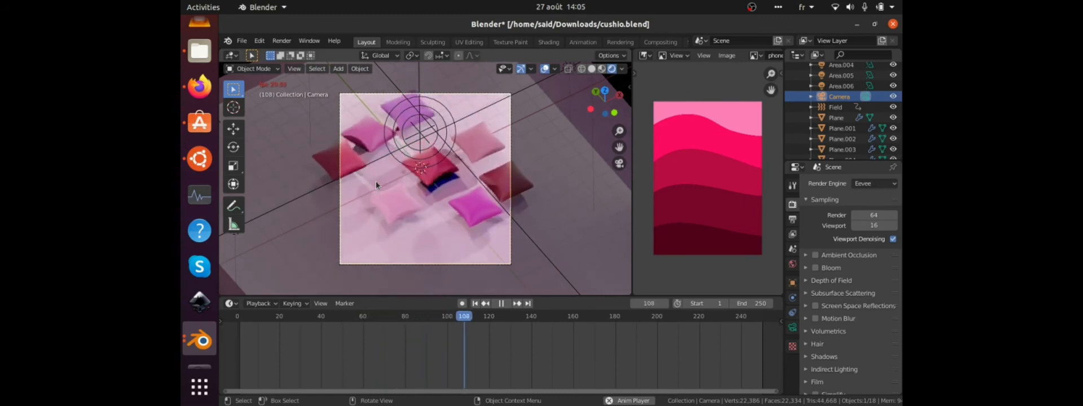
key("space")
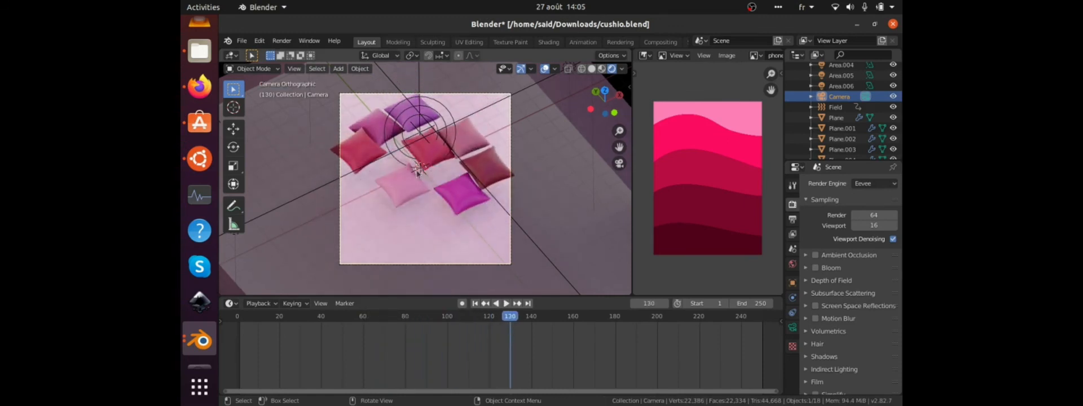
Select the force field, show its physics settings and play from frame 10 to 119 to check its keyframed strength.
left_click(451, 117)
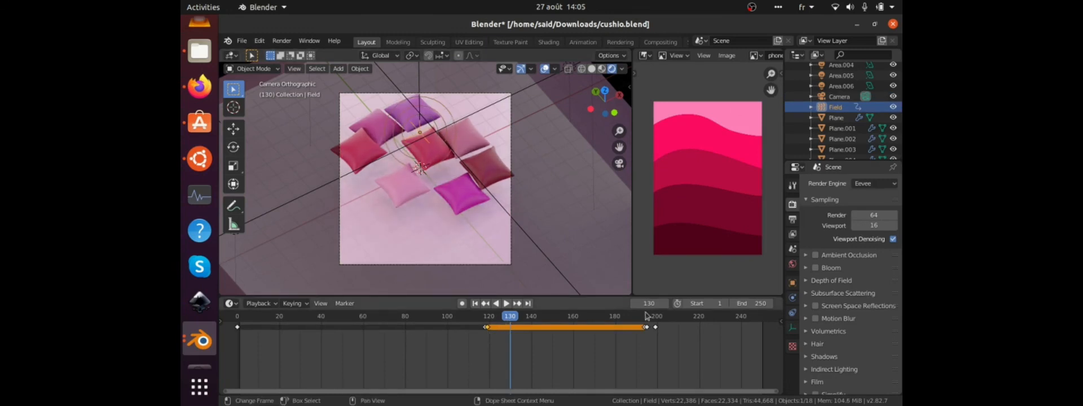
left_click(791, 297)
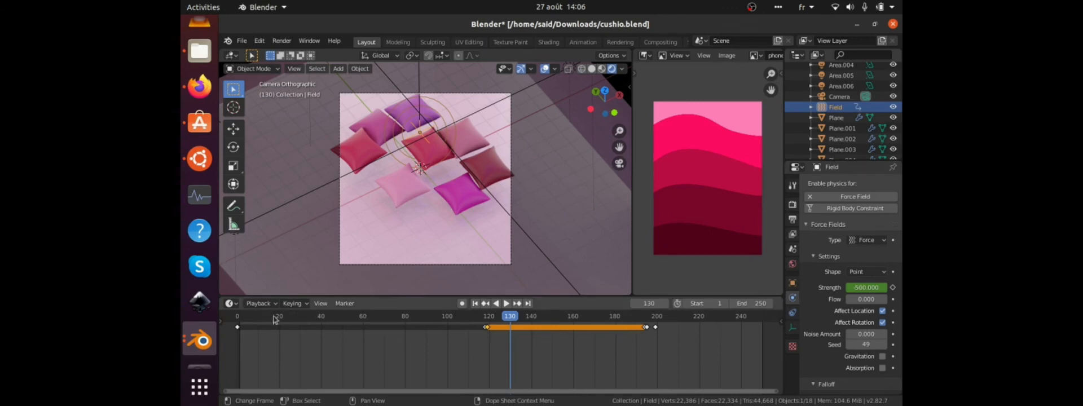
left_click_drag(274, 320, 258, 319)
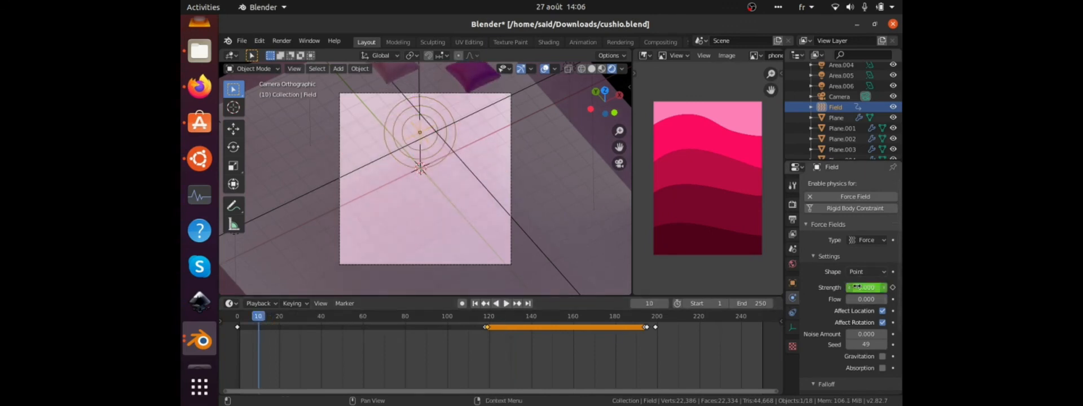
key("space")
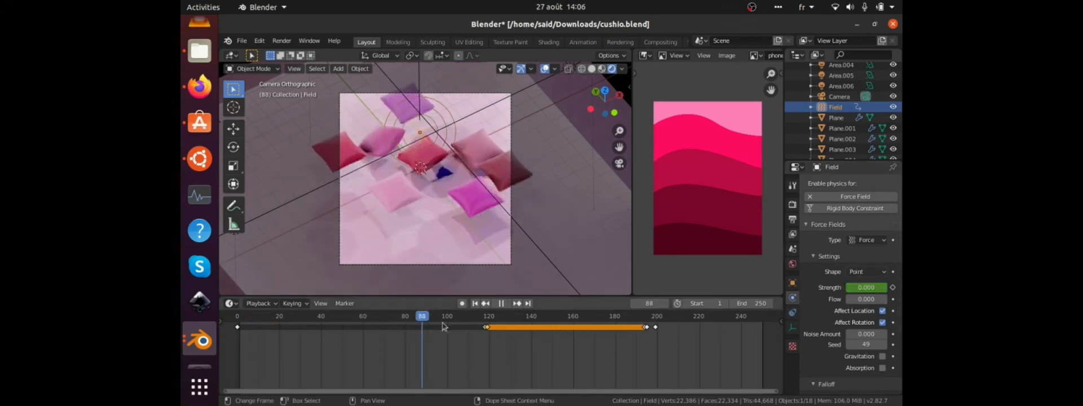
key("space")
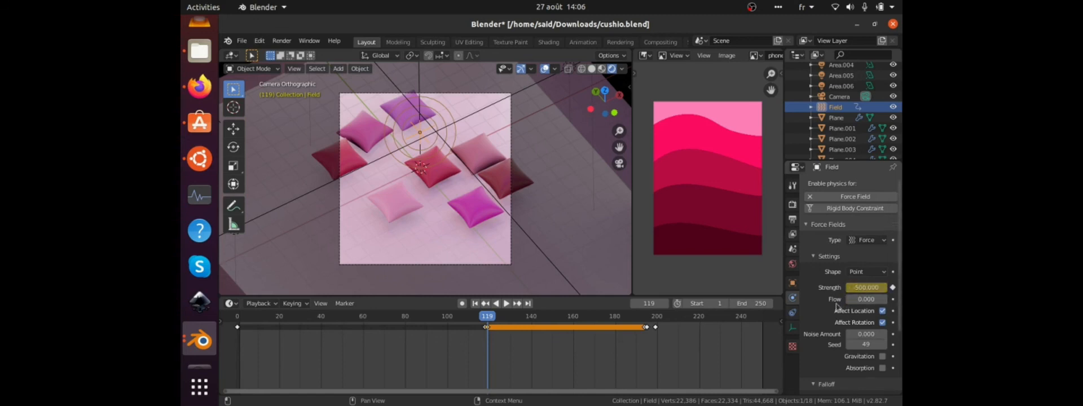
Play the animation on from frame 119 to 249, pausing at frames 189 and 197 to check the field's strength.
key("space")
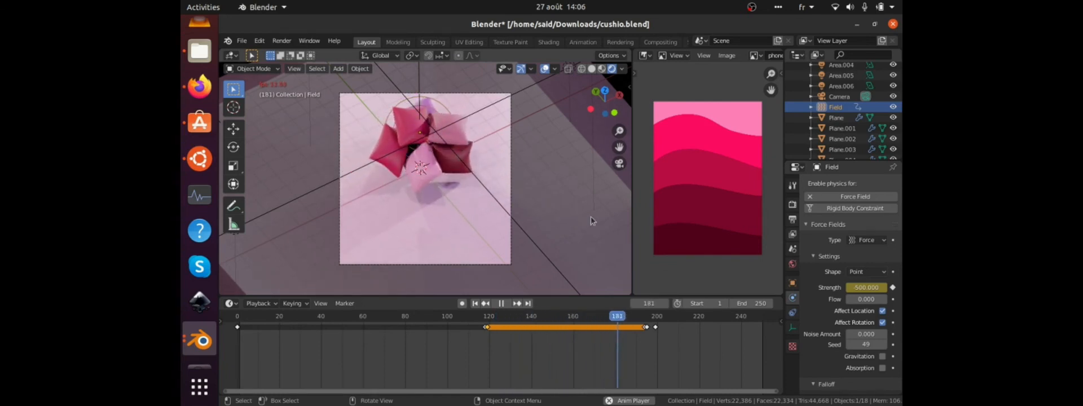
key("space")
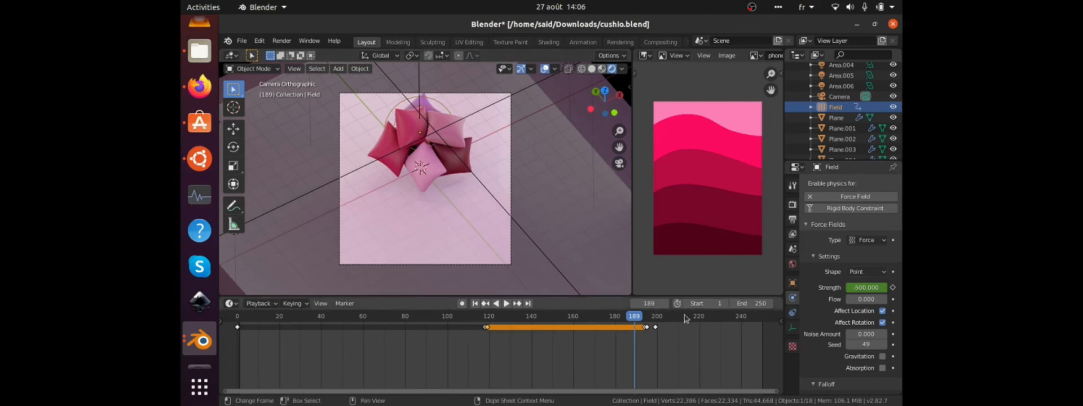
key("space")
key("space")
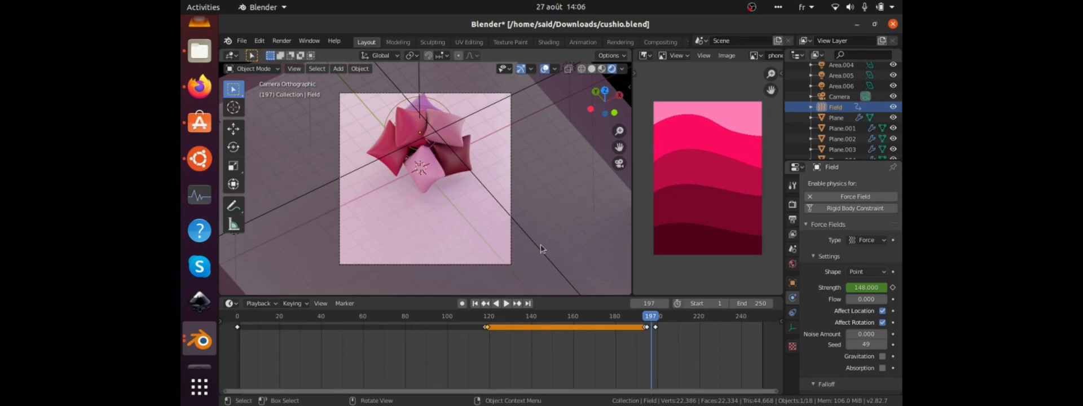
key("space")
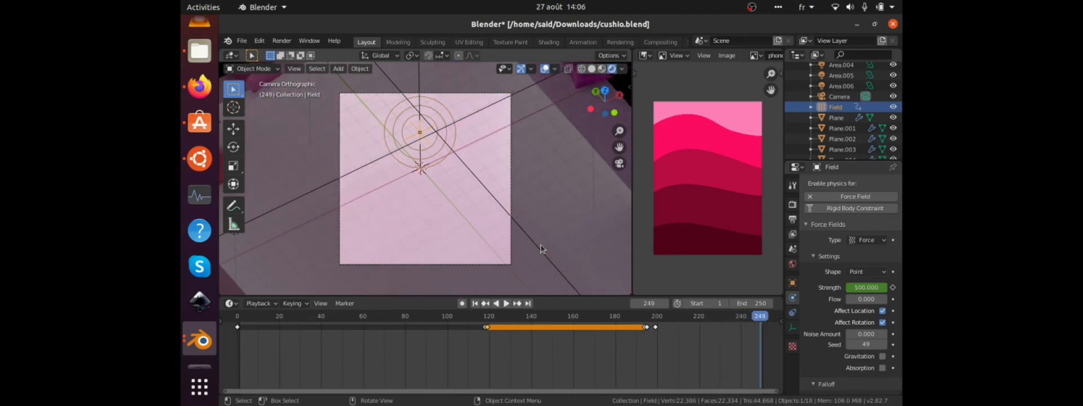
key("space")
Select the floor plane and examine its walls and the scattered cushions from outside the camera.
left_click(491, 288)
left_click(451, 231)
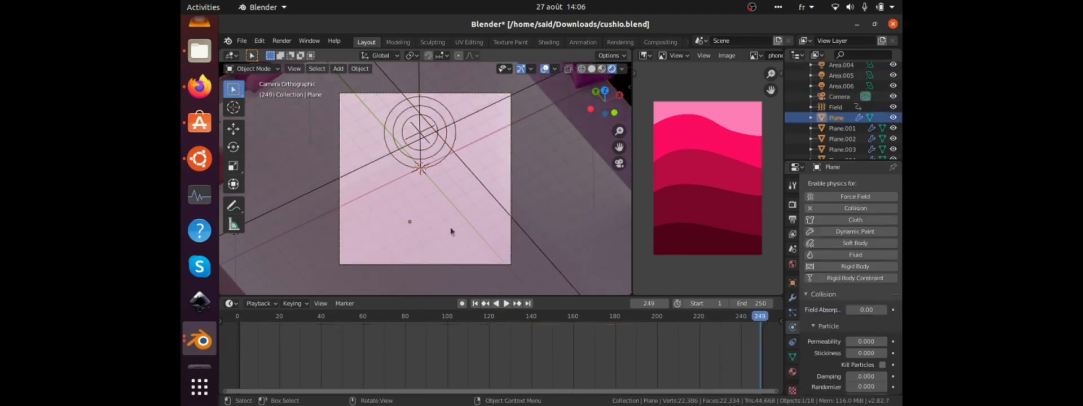
middle_click_drag(381, 219, 438, 184)
middle_click_drag(460, 210, 437, 237)
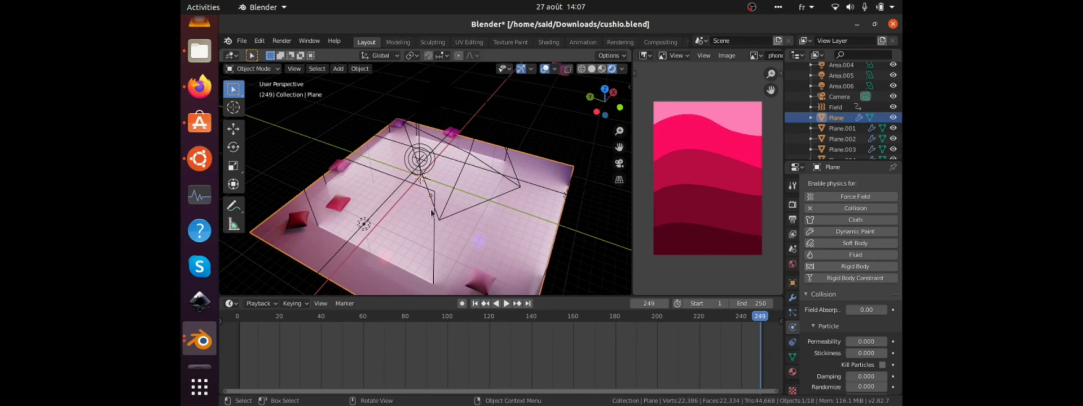
middle_click_drag(432, 213, 398, 204)
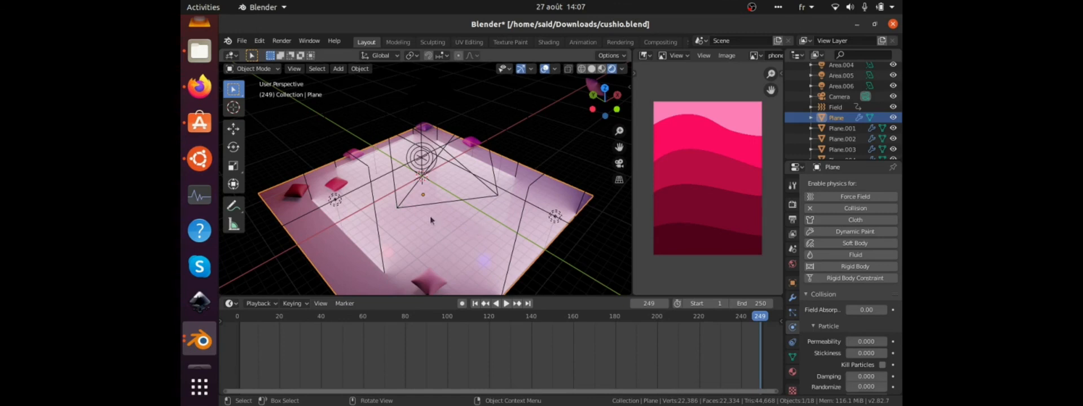
middle_click_drag(431, 218, 552, 236)
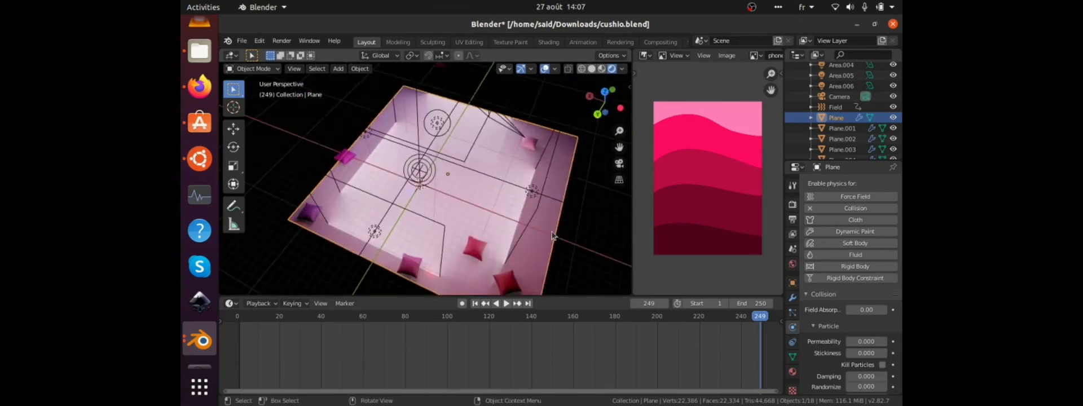